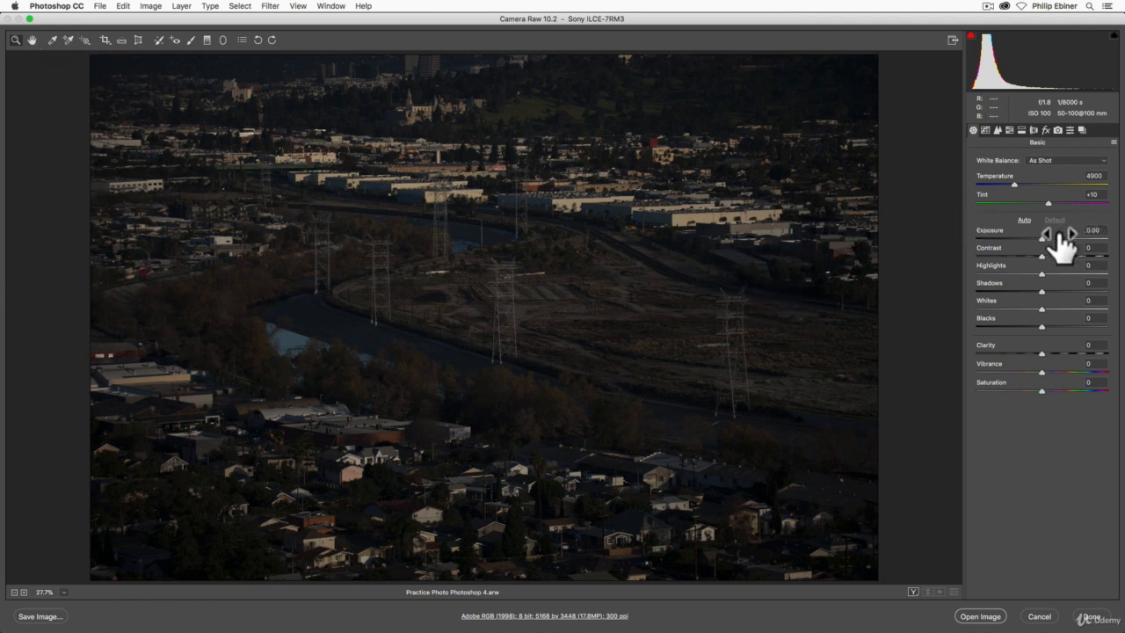
Raise the exposure to +2.15 and frame the photo with a 9 to 16 crop spanning its full width.
{"action": "left_click_drag", "start_coordinate": [1043, 239], "coordinate": [1073, 239]}
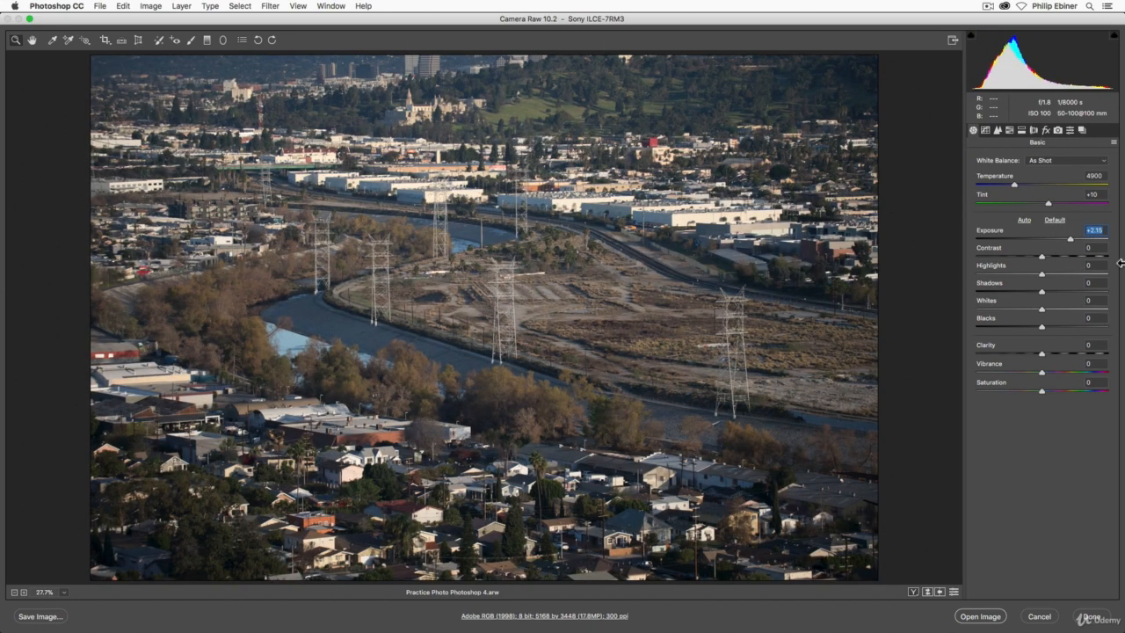
{"action": "left_click", "coordinate": [104, 41]}
{"action": "left_click", "coordinate": [104, 41]}
{"action": "left_click", "coordinate": [104, 40]}
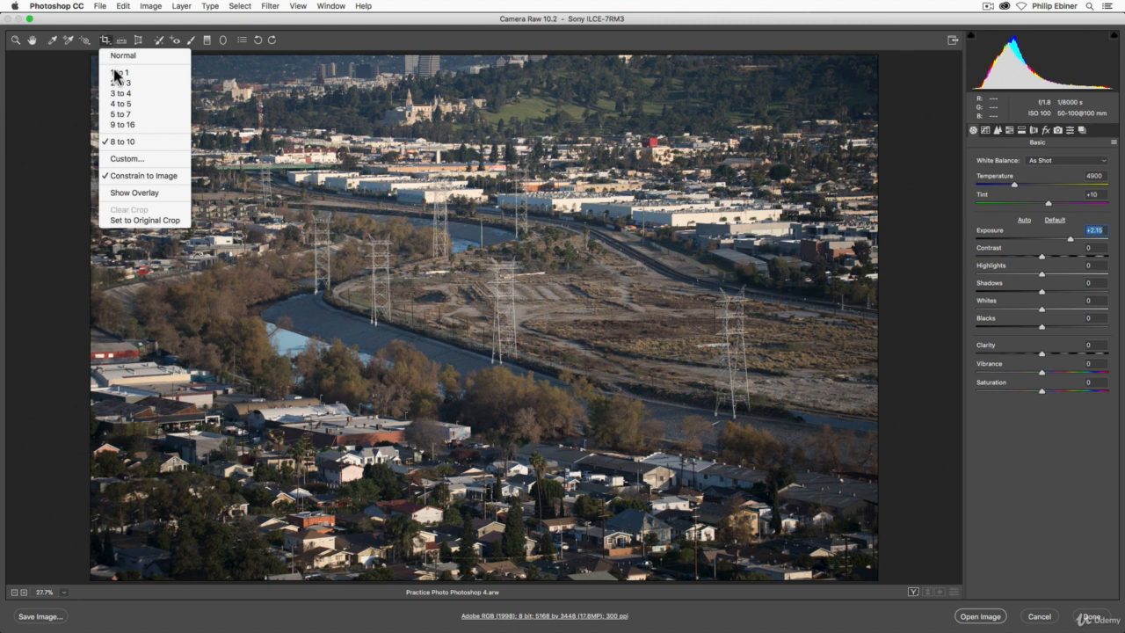
{"action": "left_click", "coordinate": [139, 126]}
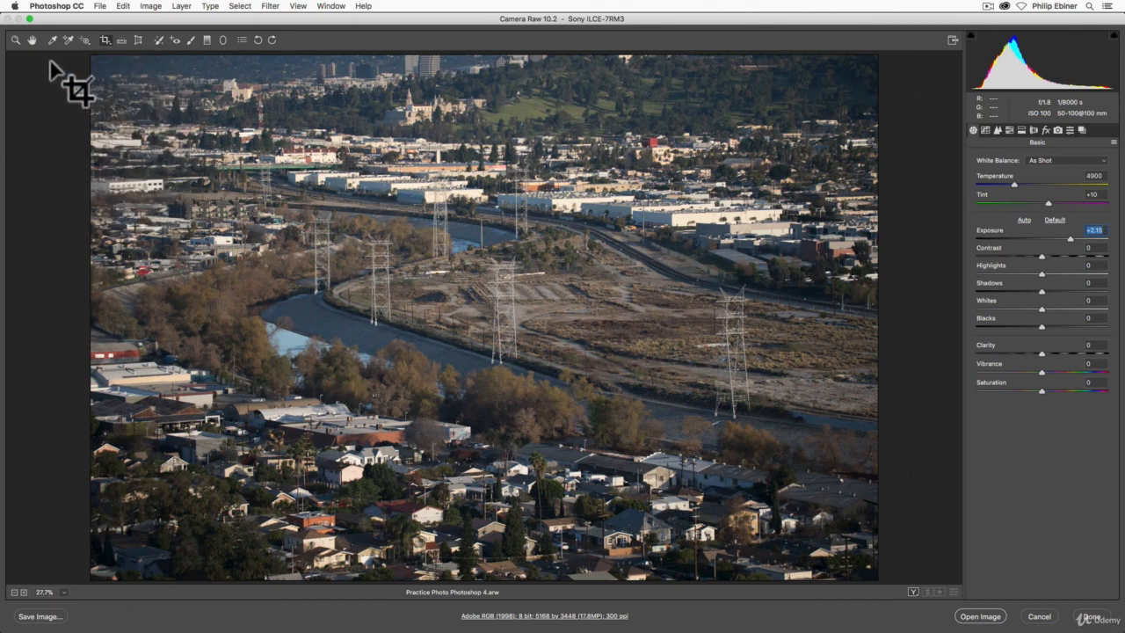
{"action": "left_click_drag", "start_coordinate": [101, 117], "coordinate": [953, 567]}
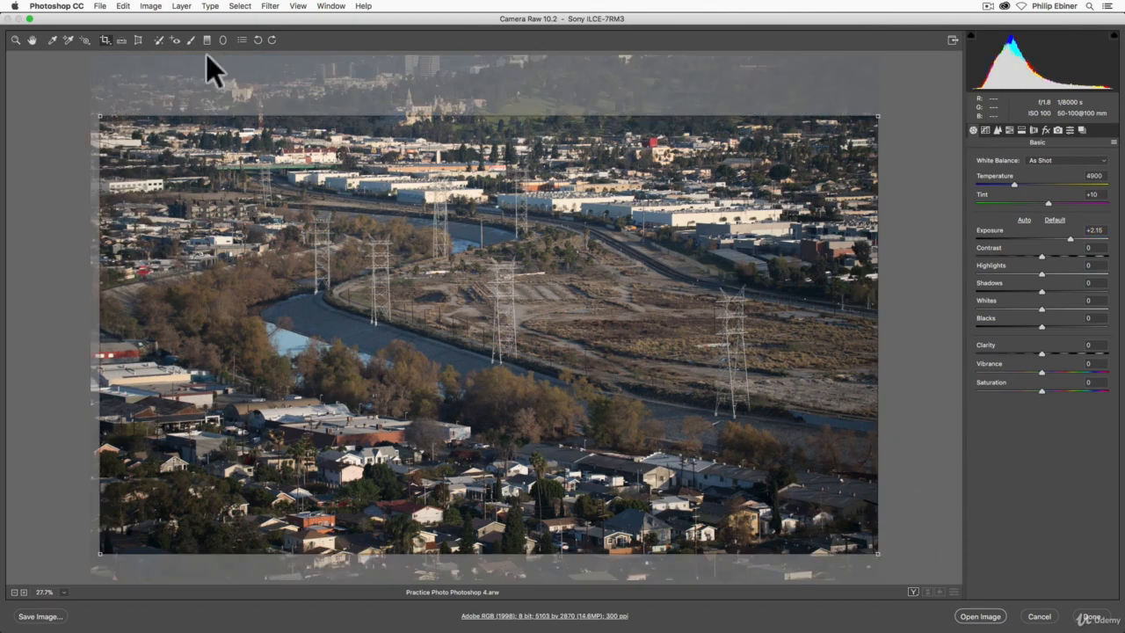
{"action": "left_click_drag", "start_coordinate": [107, 124], "coordinate": [65, 100]}
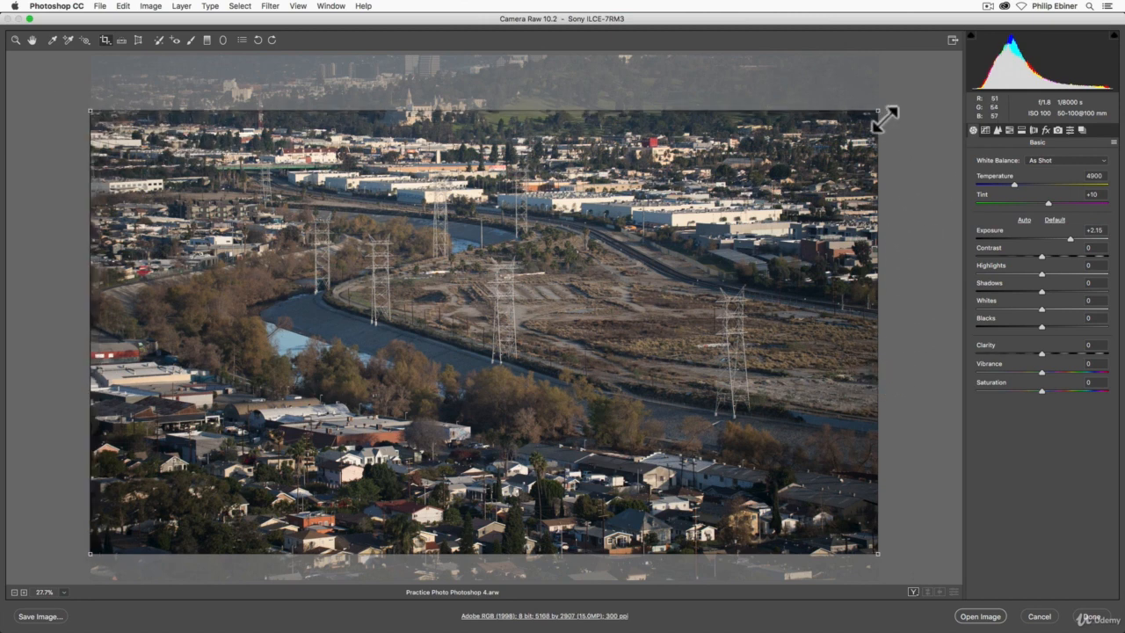
Shift the crop frame up and down to trim most of the hillside and the lowest houses, and apply the crop.
{"action": "left_click_drag", "start_coordinate": [533, 334], "coordinate": [199, 207]}
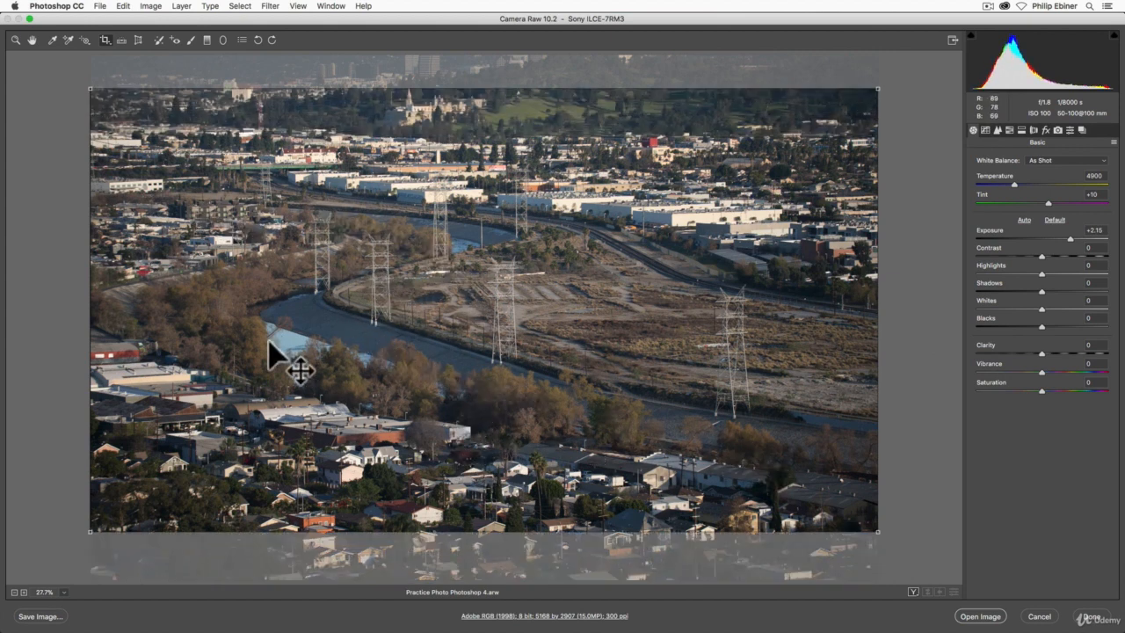
{"action": "left_click_drag", "start_coordinate": [314, 188], "coordinate": [316, 232]}
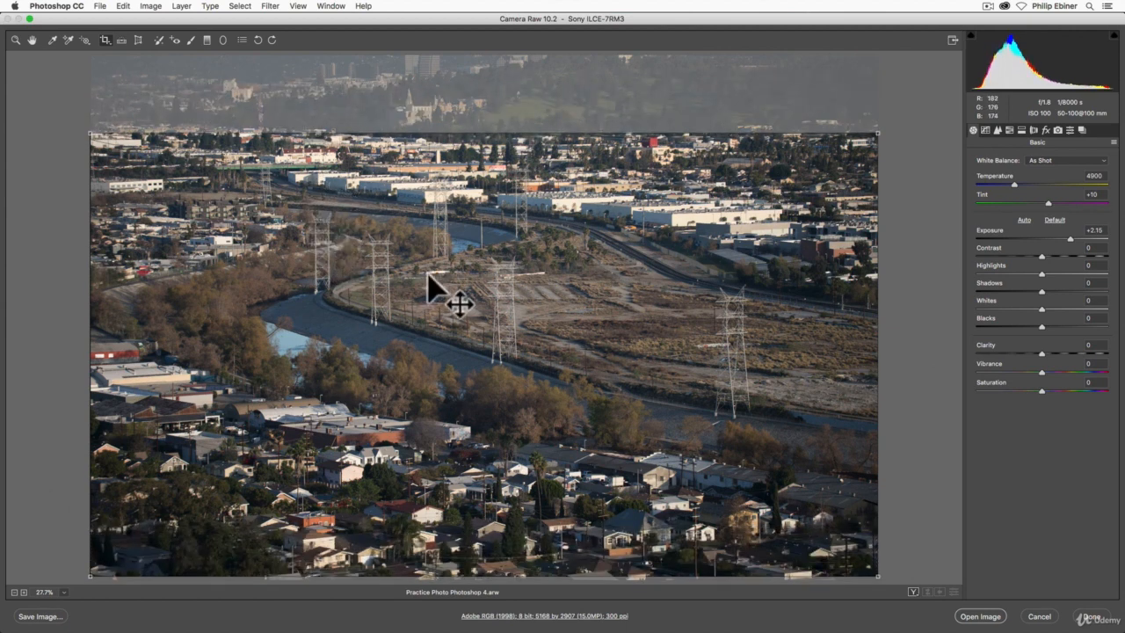
{"action": "left_click_drag", "start_coordinate": [428, 274], "coordinate": [423, 248]}
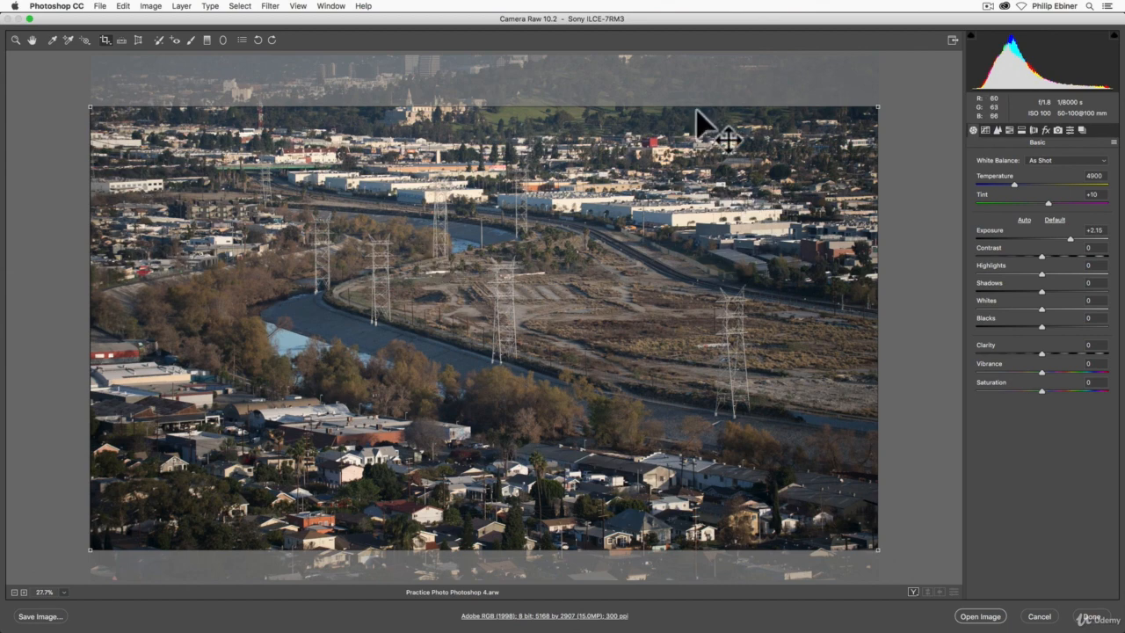
{"action": "key", "text": "Return"}
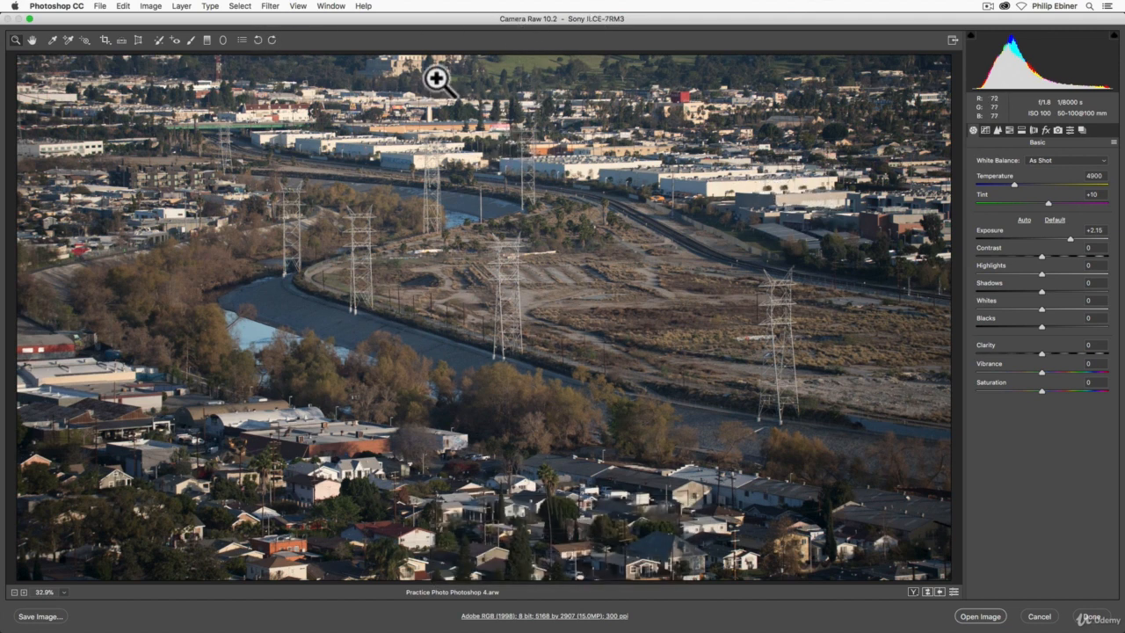
Move the existing crop down to the photo's lower edge and apply it.
{"action": "left_click", "coordinate": [107, 40]}
{"action": "left_click_drag", "start_coordinate": [404, 200], "coordinate": [407, 236]}
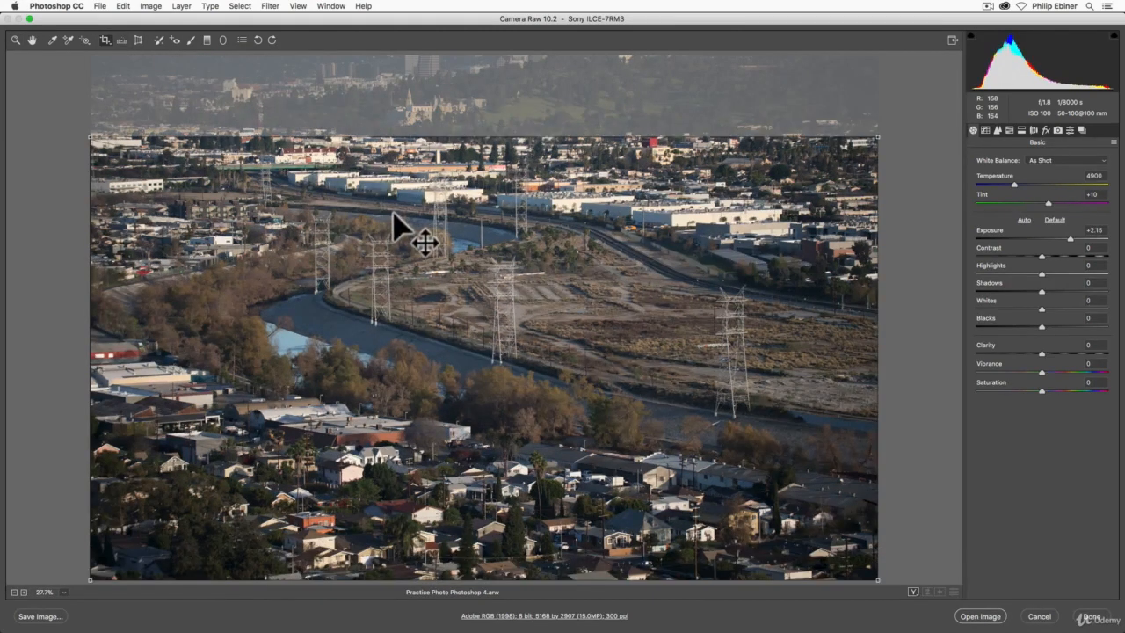
{"action": "key", "text": "Return"}
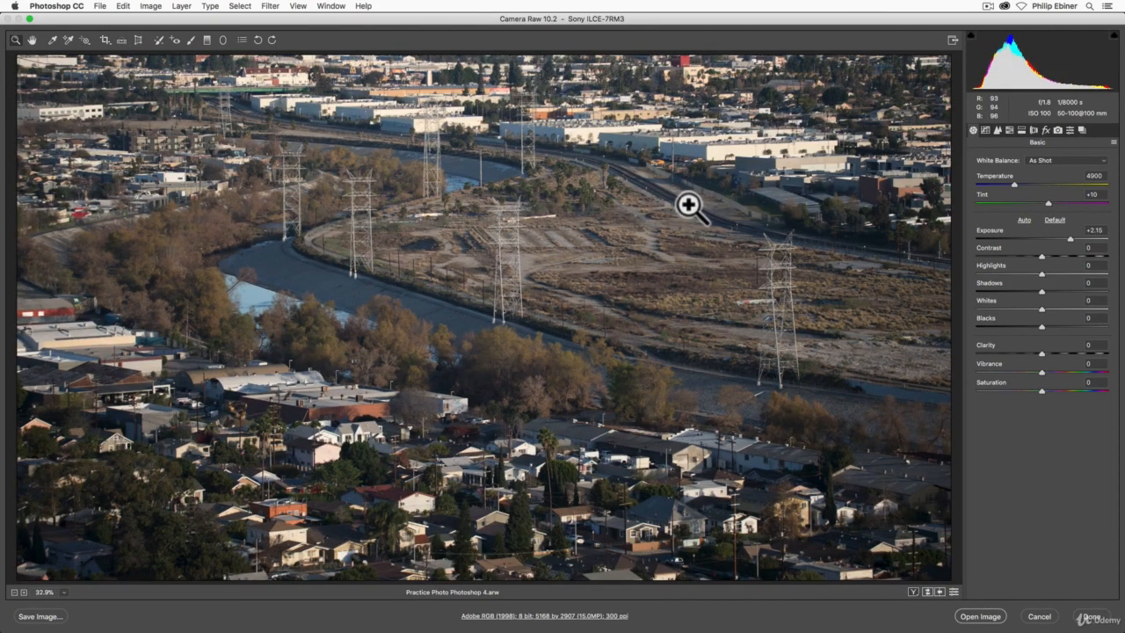
Move the crop back up to include the hillside and castle-like building, and apply it.
{"action": "left_click", "coordinate": [105, 42]}
{"action": "left_click_drag", "start_coordinate": [321, 282], "coordinate": [319, 247]}
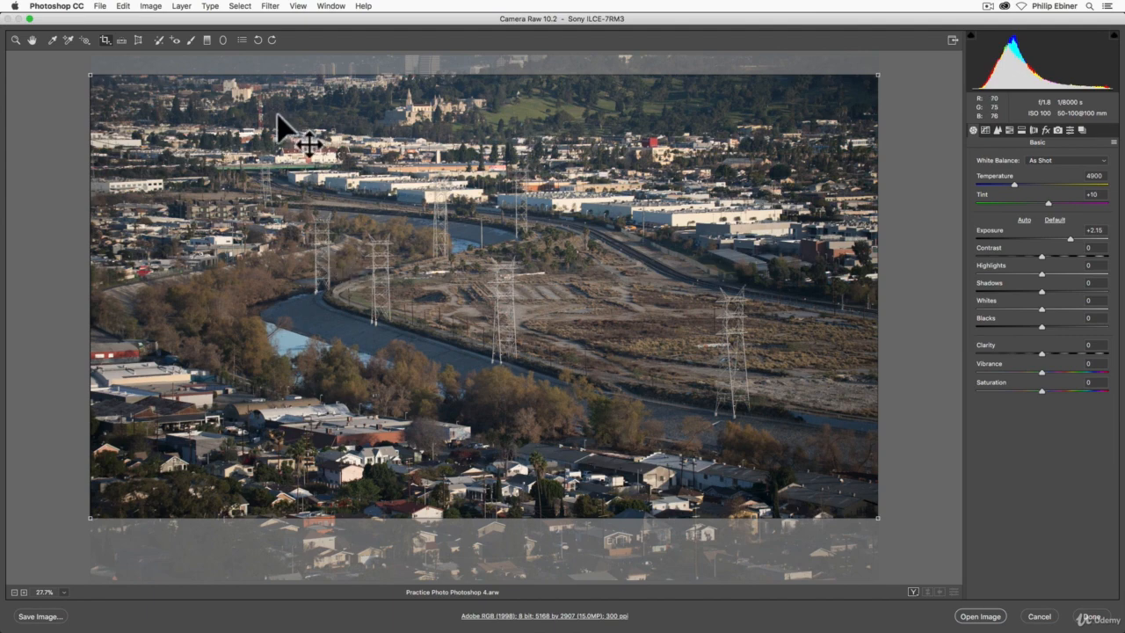
{"action": "key", "text": "Return"}
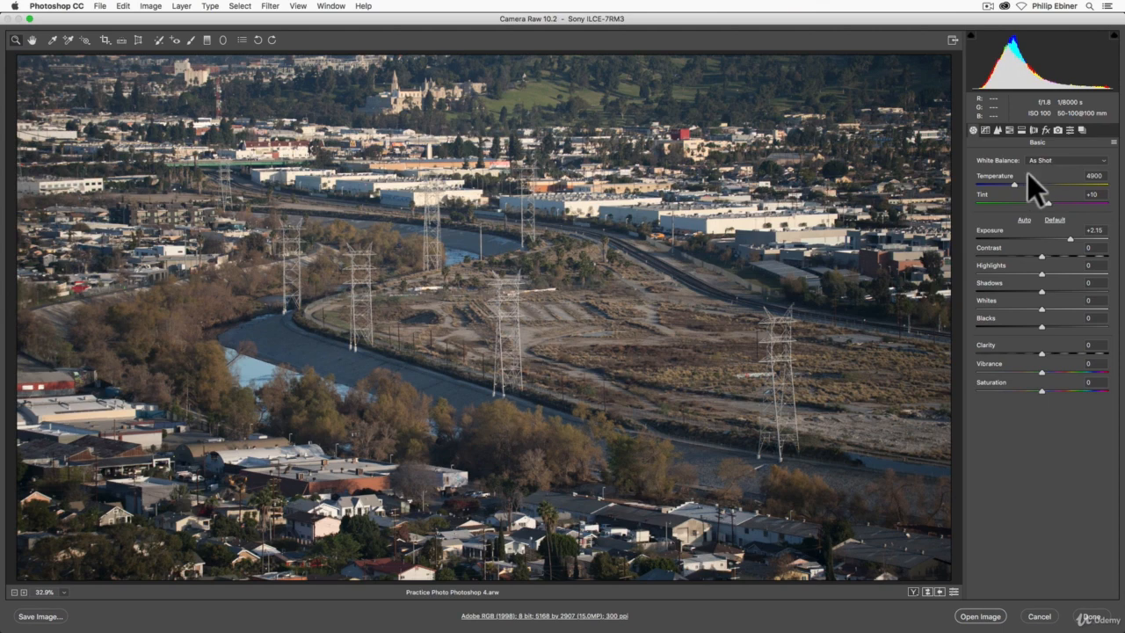
Warm the white balance to a temperature of 5700, then reset the exposure and set it to +1.00.
{"action": "mouse_move", "coordinate": [1015, 185]}
{"action": "left_mouse_down"}
{"action": "mouse_move", "coordinate": [1025, 188]}
{"action": "mouse_move", "coordinate": [1000, 184]}
{"action": "mouse_move", "coordinate": [1034, 195]}
{"action": "left_mouse_up"}
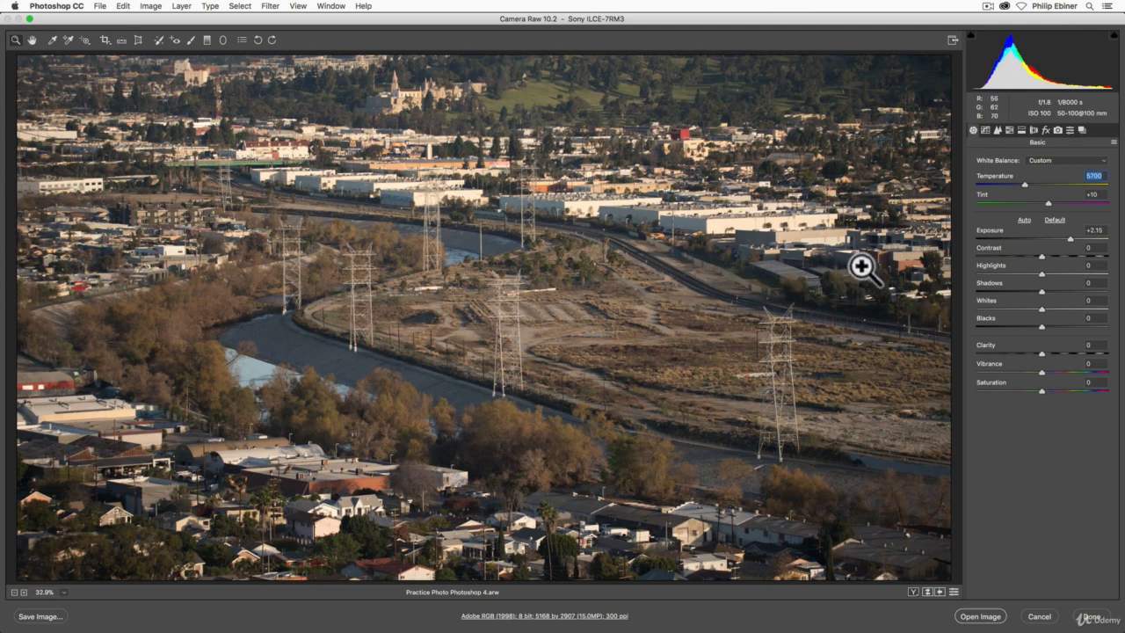
{"action": "double_click", "coordinate": [1067, 238]}
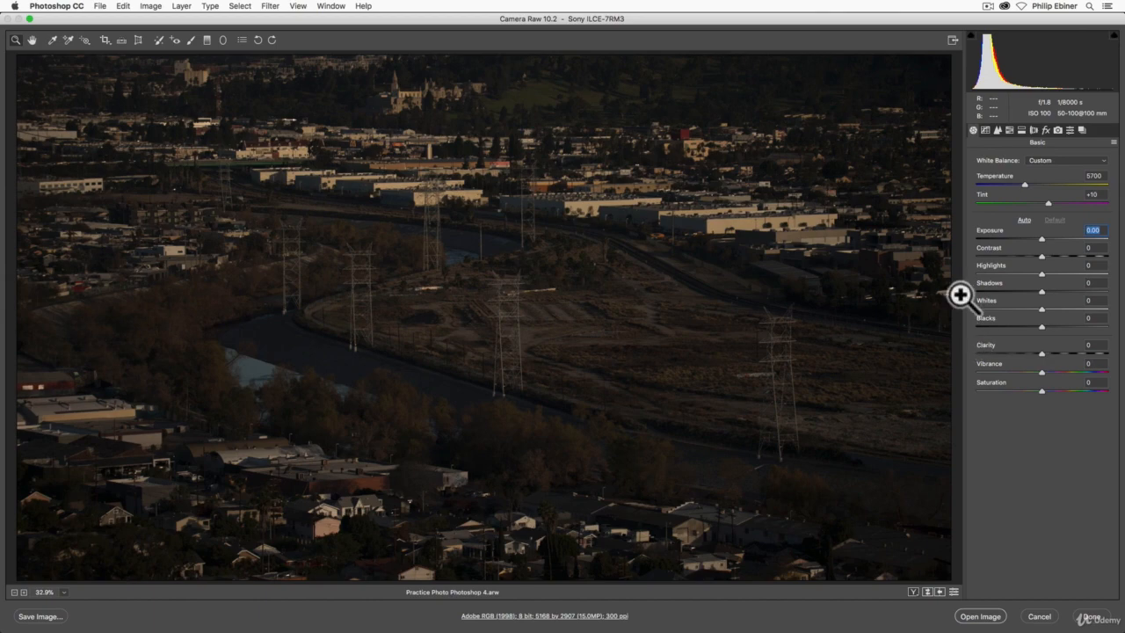
{"action": "left_click_drag", "start_coordinate": [1039, 237], "coordinate": [1048, 236]}
{"action": "left_click_drag", "start_coordinate": [1050, 237], "coordinate": [1055, 238]}
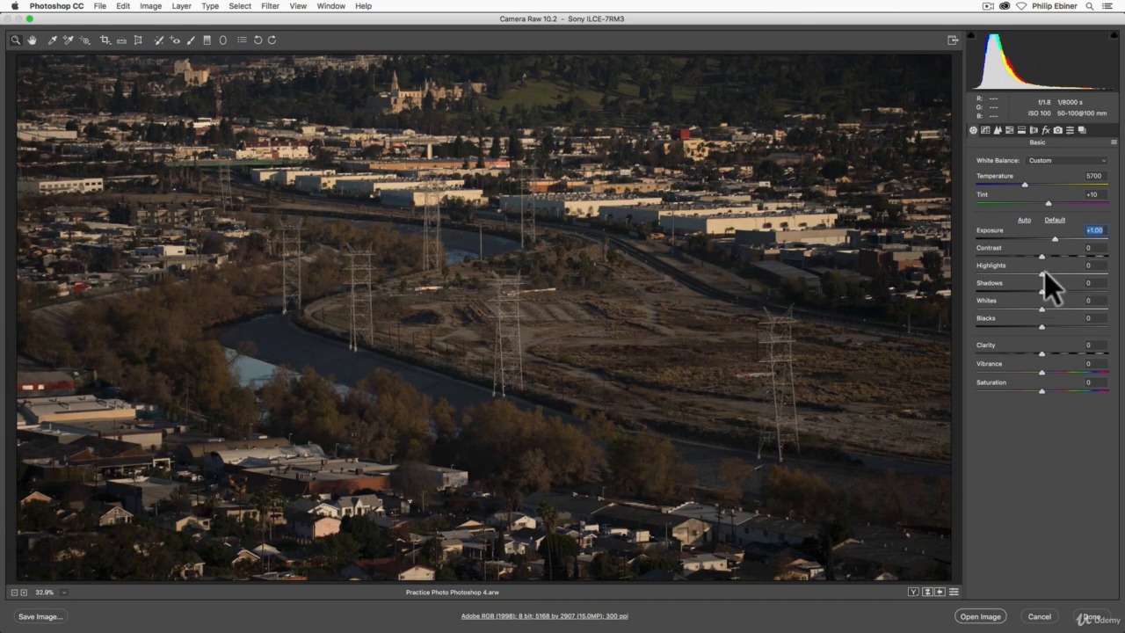
Set the highlights to +28 and the shadows to +14, leaving the blacks at their default.
{"action": "left_click_drag", "start_coordinate": [1042, 273], "coordinate": [1057, 325]}
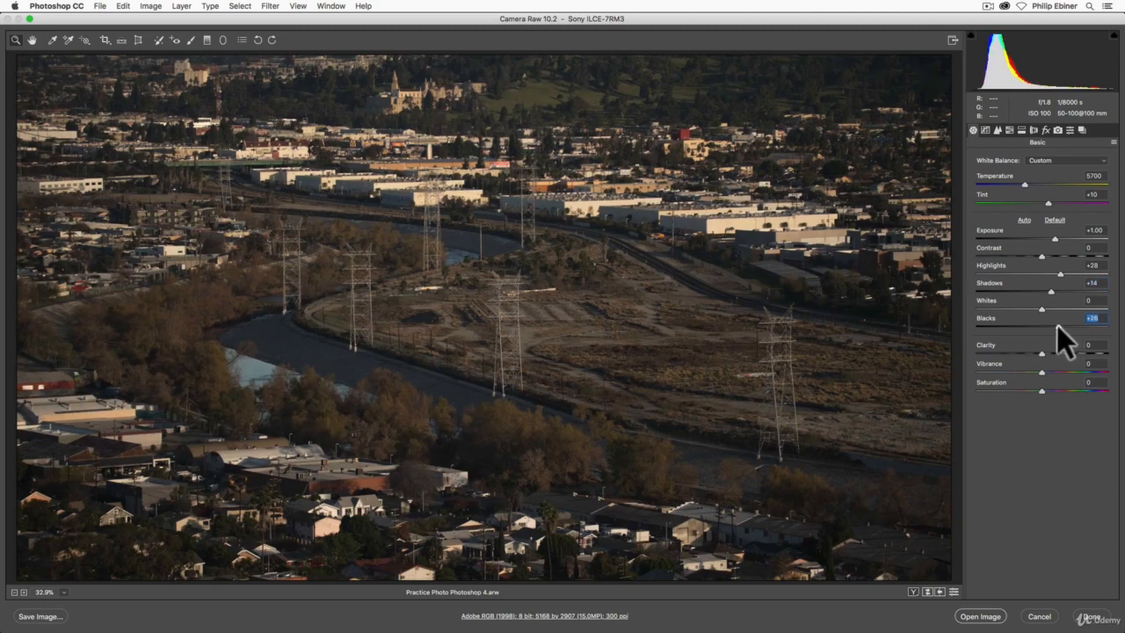
{"action": "double_click", "coordinate": [1057, 325]}
Brighten the exposure to +2.10 and lower the blacks to -51.
{"action": "left_click_drag", "start_coordinate": [1055, 238], "coordinate": [1068, 237]}
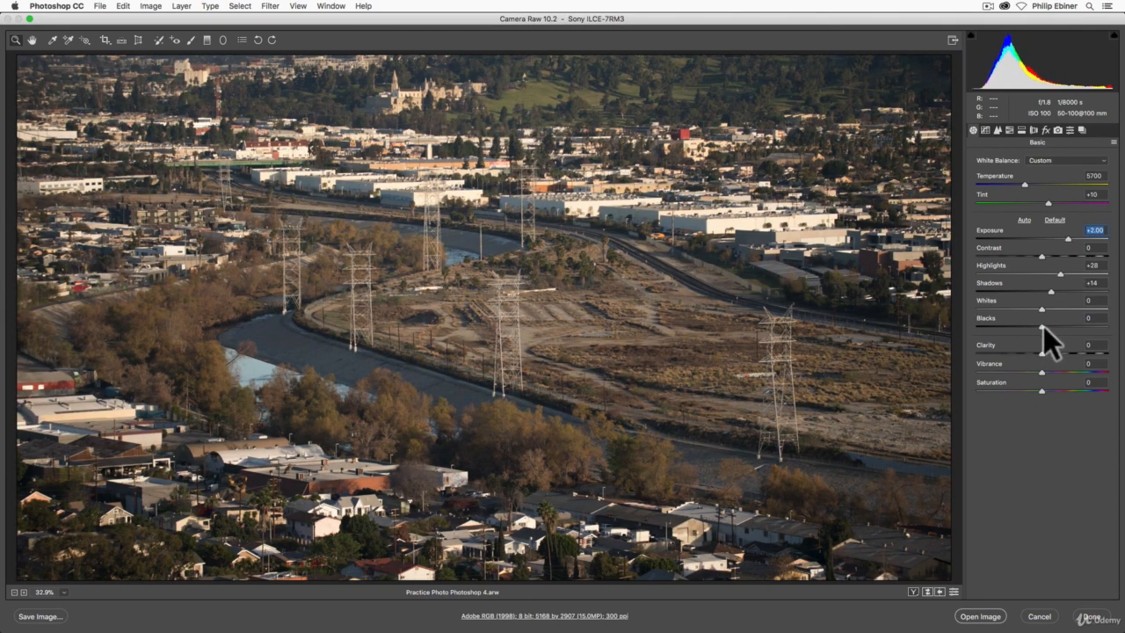
{"action": "left_click_drag", "start_coordinate": [1042, 326], "coordinate": [1008, 326]}
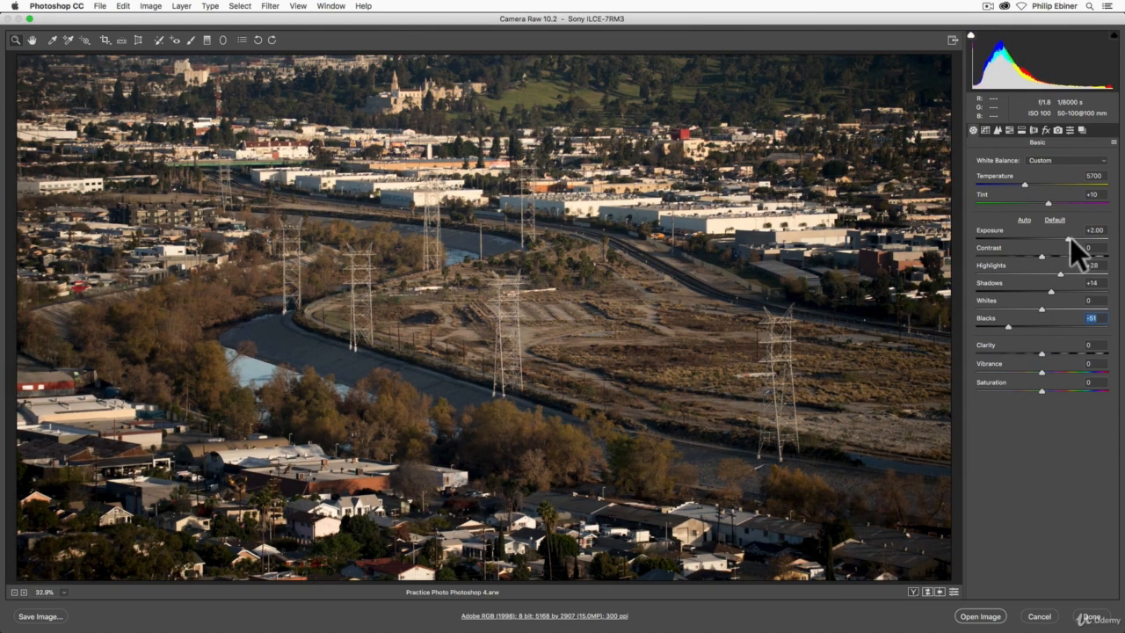
{"action": "left_click_drag", "start_coordinate": [1070, 238], "coordinate": [1071, 238]}
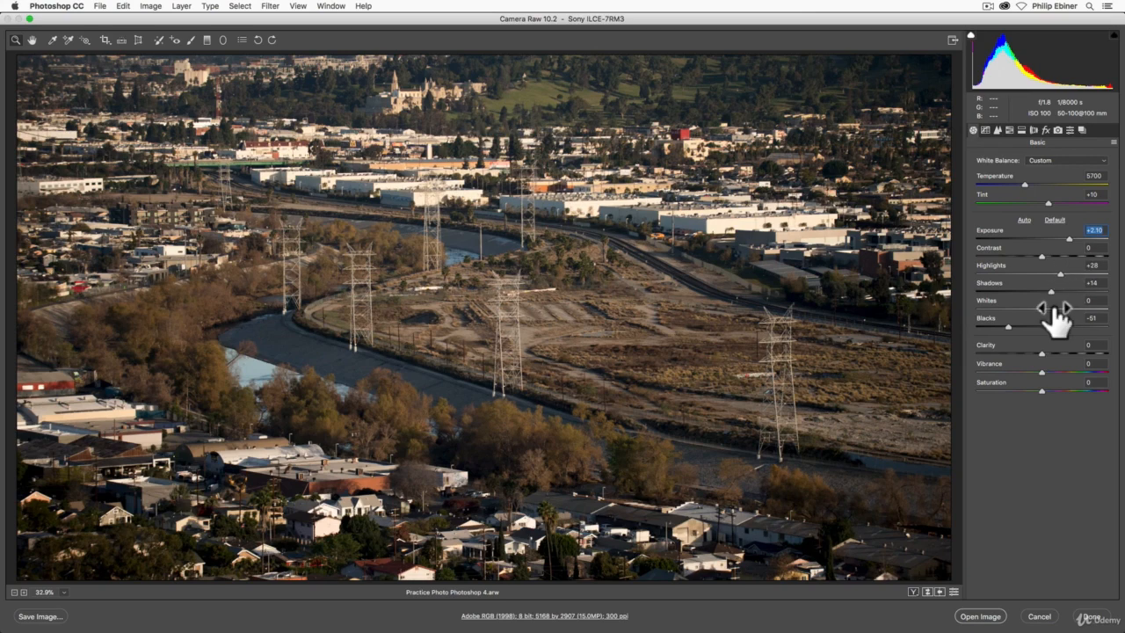
Lower the whites to -43 and raise the clarity to +10.
{"action": "left_click_drag", "start_coordinate": [1042, 310], "coordinate": [1015, 313]}
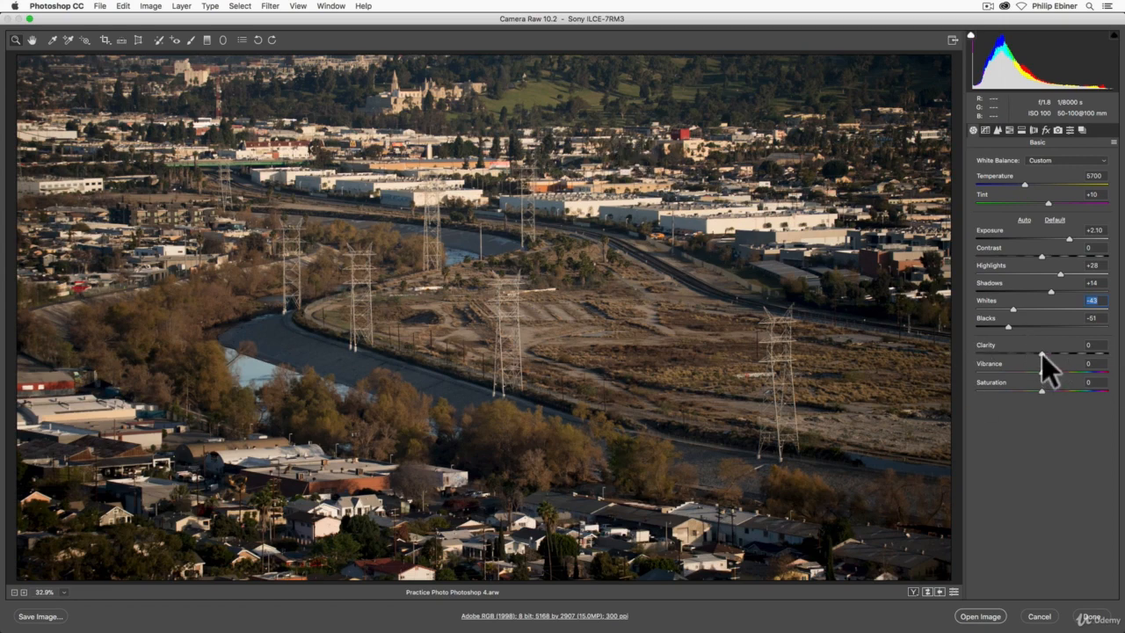
{"action": "mouse_move", "coordinate": [1041, 354]}
{"action": "left_mouse_down"}
{"action": "mouse_move", "coordinate": [1123, 367]}
{"action": "mouse_move", "coordinate": [1059, 356]}
{"action": "mouse_move", "coordinate": [919, 365]}
{"action": "mouse_move", "coordinate": [1059, 365]}
{"action": "mouse_move", "coordinate": [1046, 359]}
{"action": "left_mouse_up"}
{"action": "left_click", "coordinate": [1048, 360]}
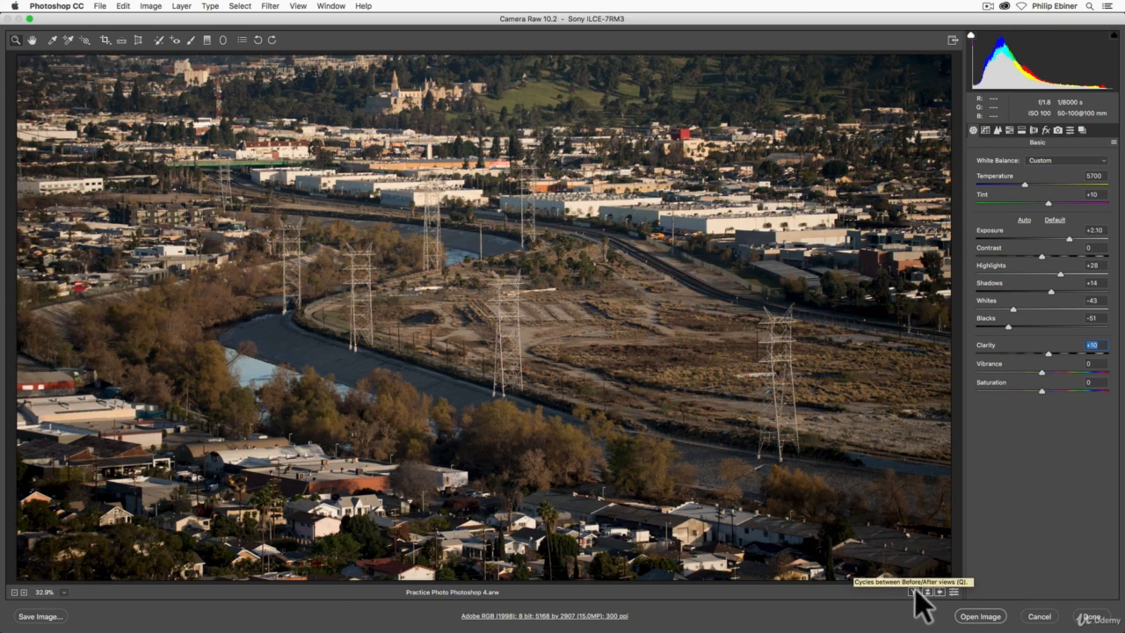
Cycle through the before/after comparison layouts and return to the single edited view.
{"action": "key", "text": "q"}
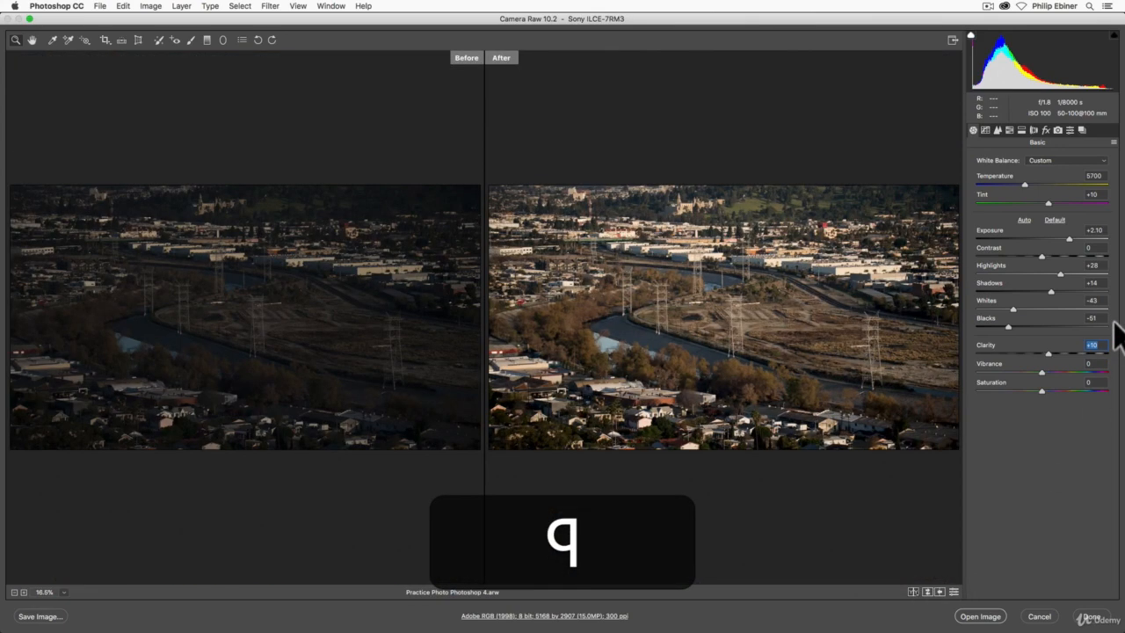
{"action": "key", "text": "q"}
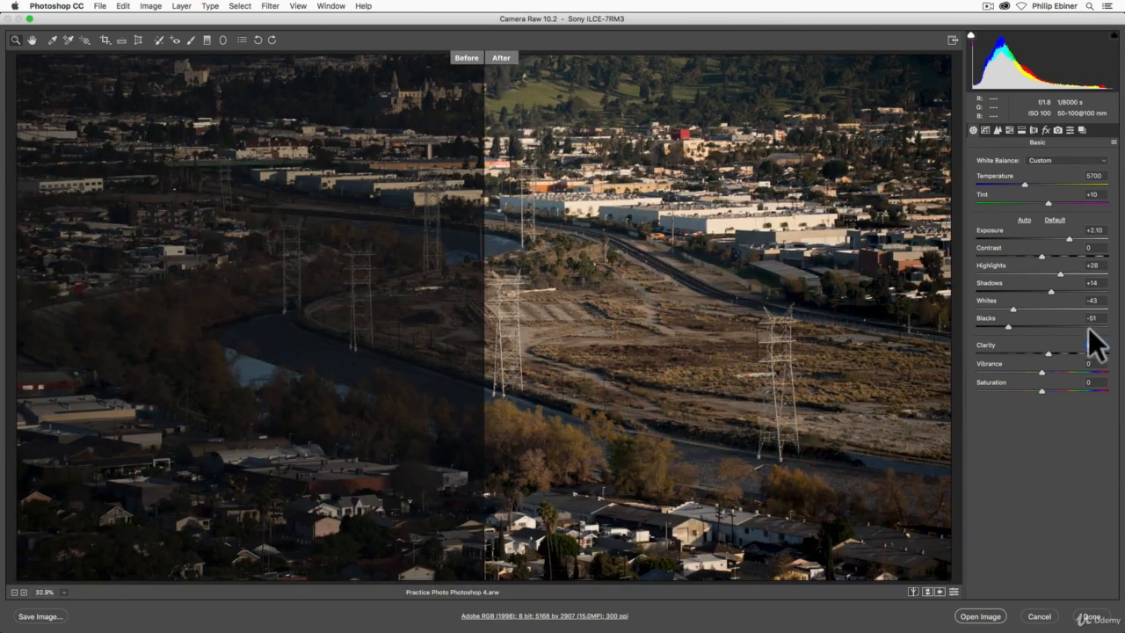
{"action": "key", "text": "q"}
{"action": "key", "text": "q"}
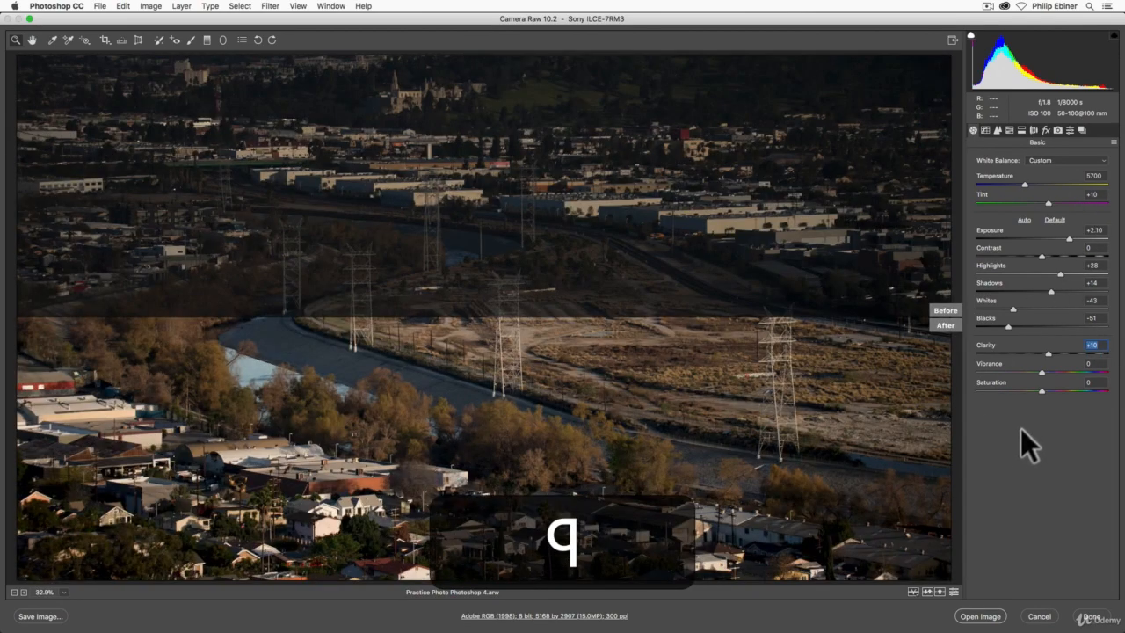
{"action": "key", "text": "q"}
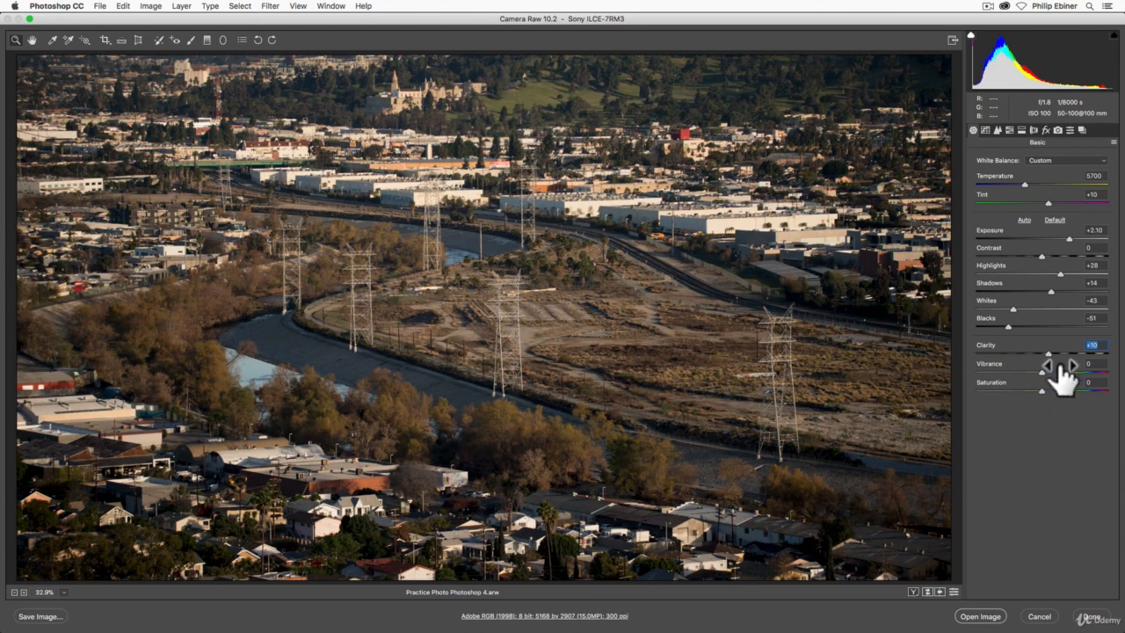
Set the photo's saturation to +10.
{"action": "mouse_move", "coordinate": [1042, 389]}
{"action": "left_mouse_down"}
{"action": "mouse_move", "coordinate": [1073, 395]}
{"action": "mouse_move", "coordinate": [1048, 393]}
{"action": "mouse_move", "coordinate": [1060, 396]}
{"action": "left_mouse_up"}
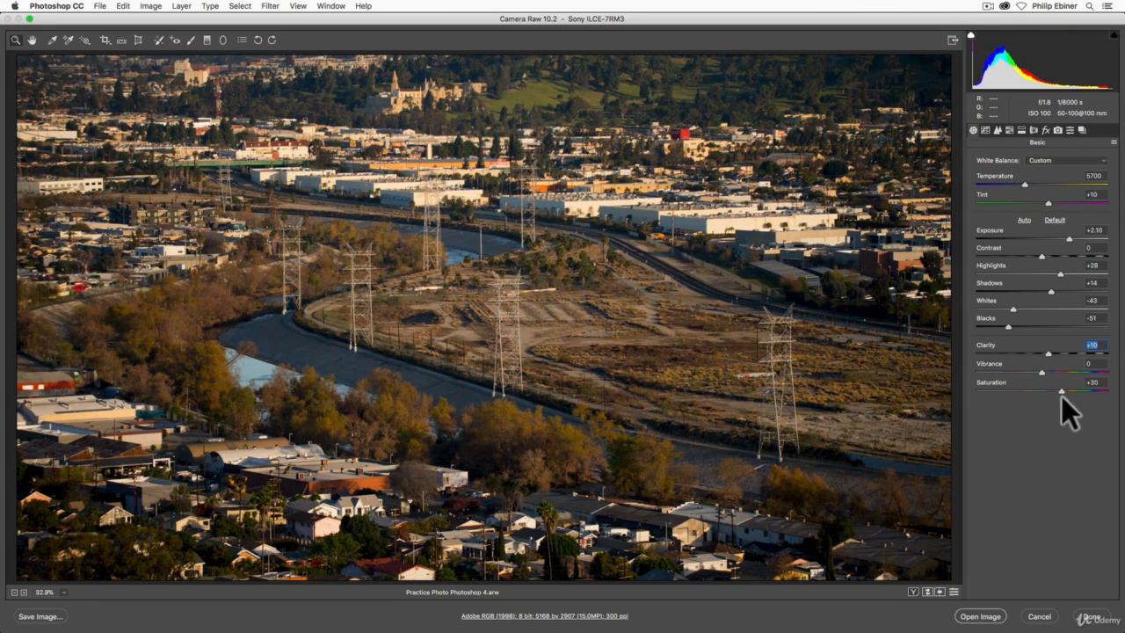
{"action": "left_click_drag", "start_coordinate": [1055, 392], "coordinate": [1047, 392]}
{"action": "left_click_drag", "start_coordinate": [1047, 391], "coordinate": [1049, 391]}
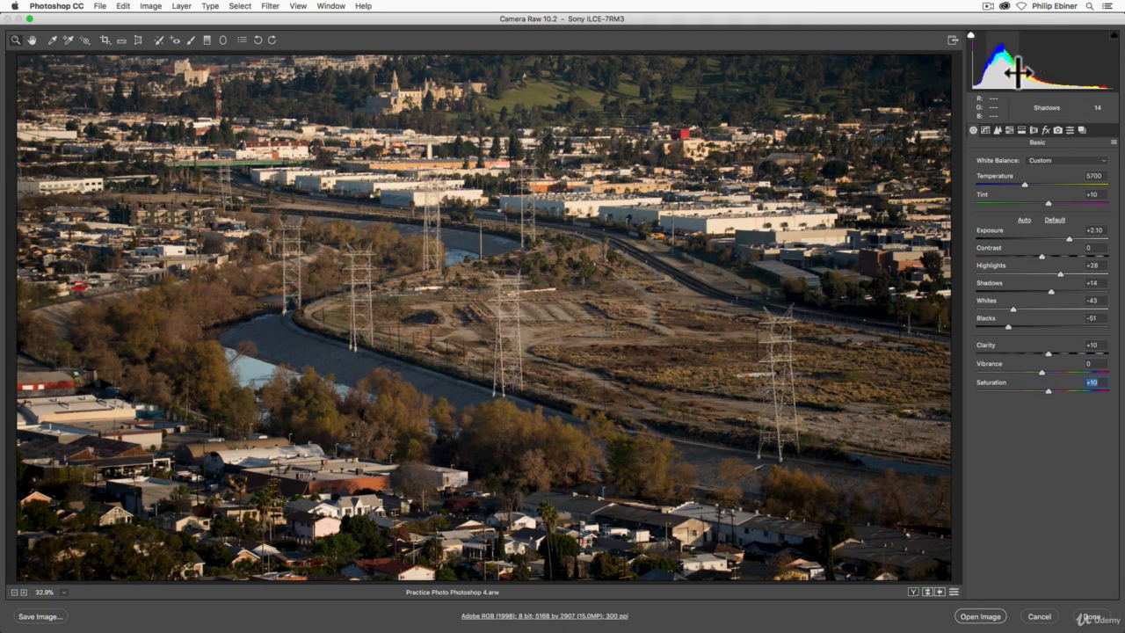
Show the sharpening and noise reduction settings and examine the trees and fence by the river at 200%.
{"action": "left_click", "coordinate": [985, 131]}
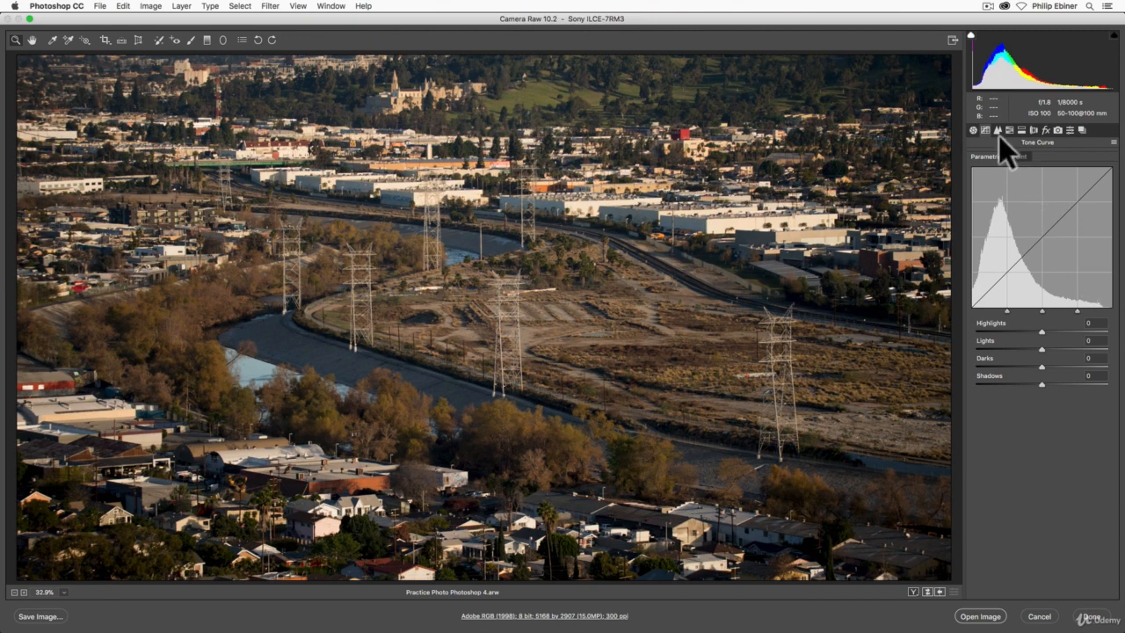
{"action": "left_click", "coordinate": [998, 131]}
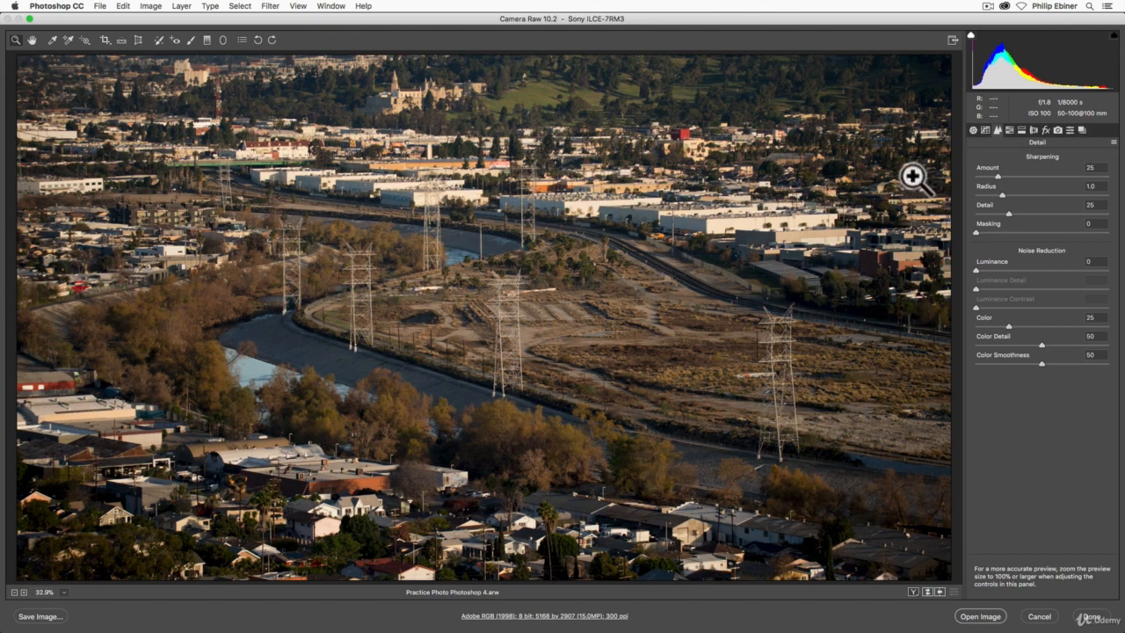
{"action": "left_click", "coordinate": [512, 393]}
{"action": "left_click", "coordinate": [514, 394]}
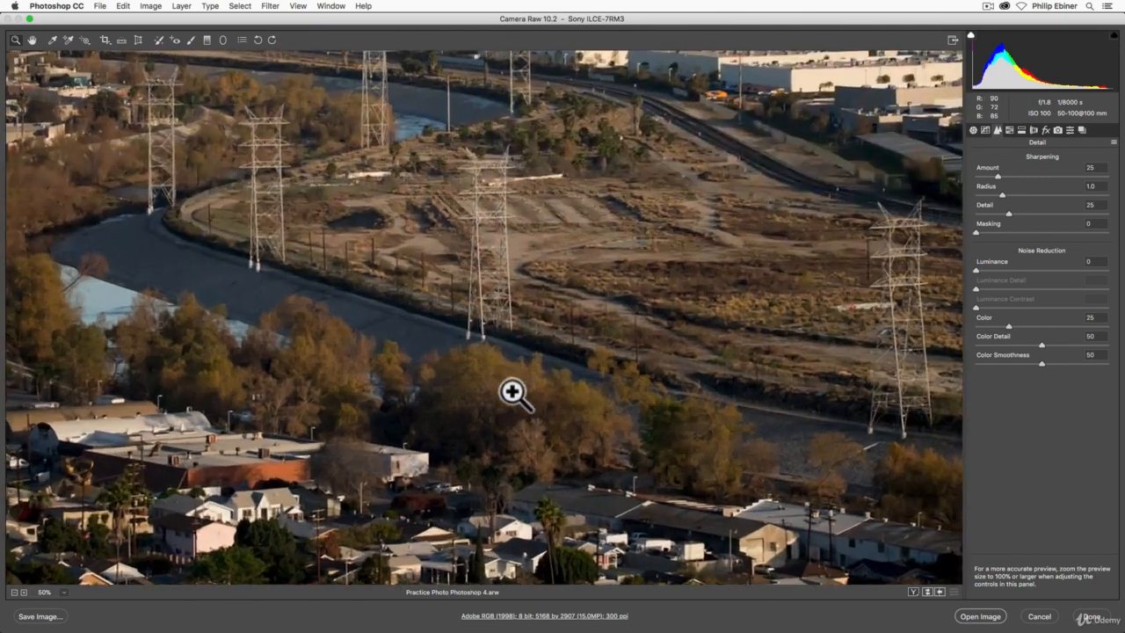
{"action": "left_click", "coordinate": [557, 366]}
{"action": "left_click", "coordinate": [557, 366]}
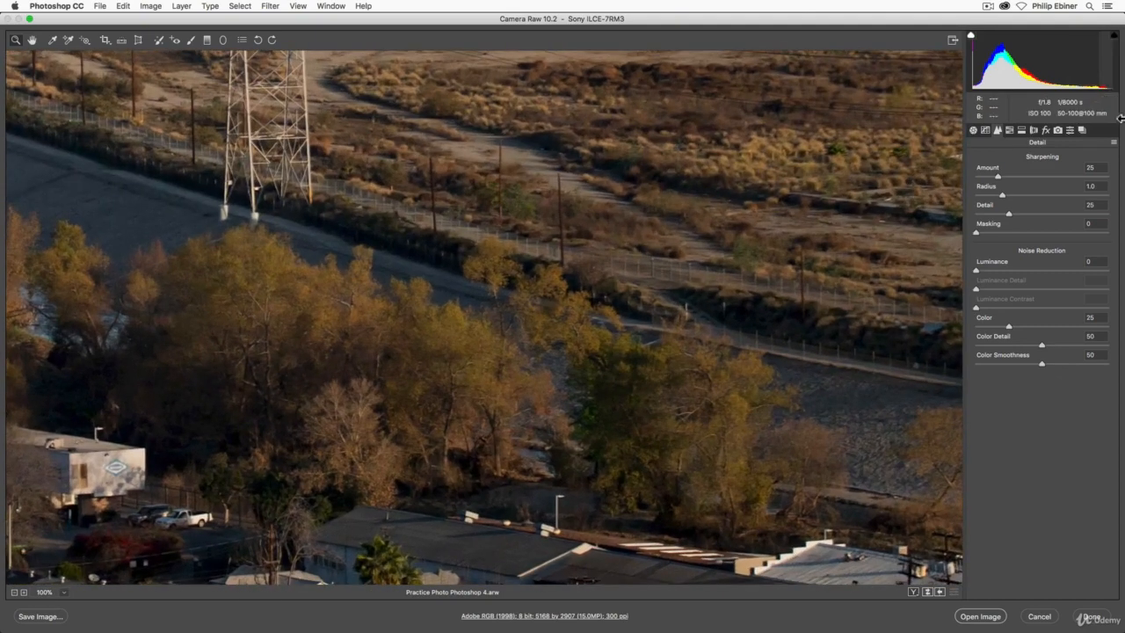
{"action": "left_click", "coordinate": [608, 291]}
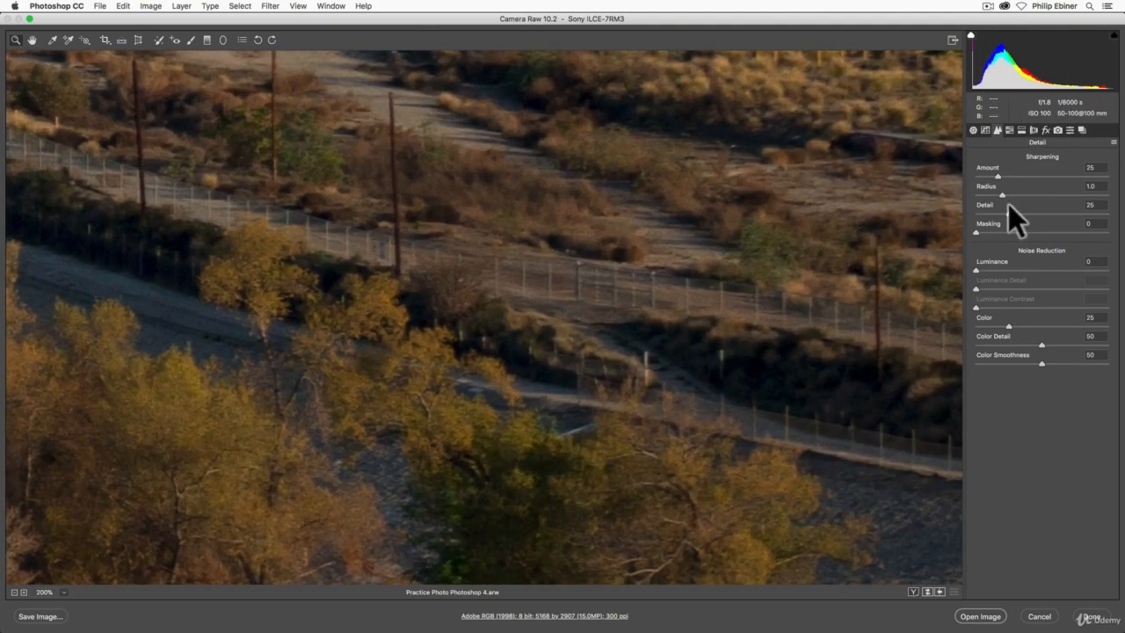
Try luminance noise reduction on the photo, return it to 0, and go back to viewing the whole image.
{"action": "left_click", "coordinate": [1011, 271]}
{"action": "left_click_drag", "start_coordinate": [1011, 269], "coordinate": [954, 274]}
{"action": "left_click", "coordinate": [539, 347], "text": "alt"}
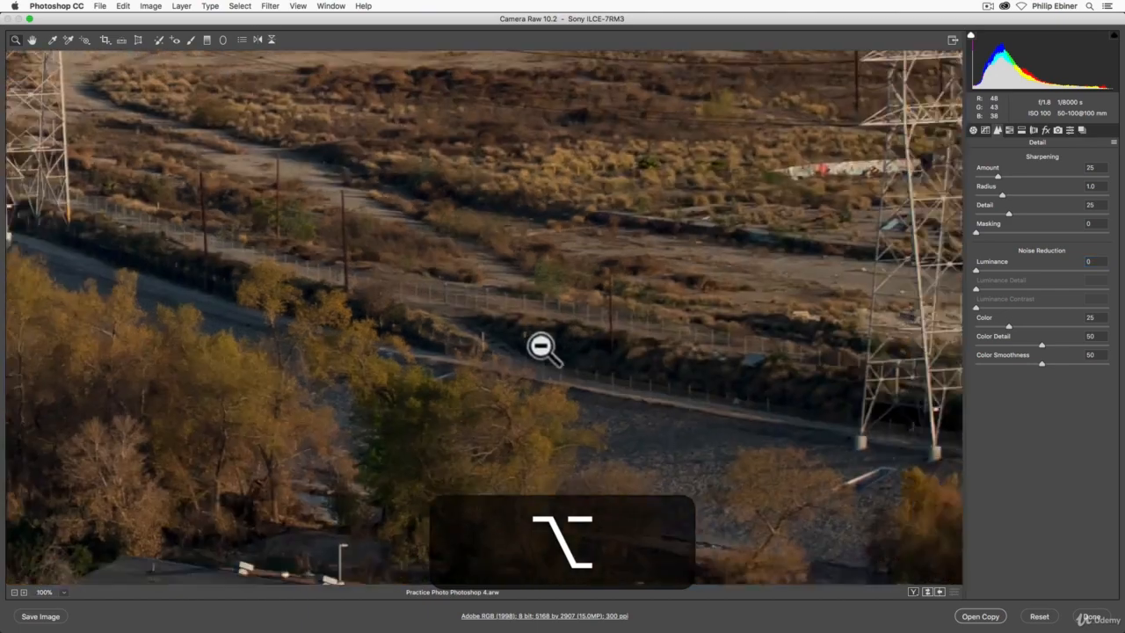
{"action": "left_click", "coordinate": [529, 347], "text": "alt"}
{"action": "left_click", "coordinate": [532, 346], "text": "alt"}
{"action": "left_click", "coordinate": [504, 360], "text": "alt"}
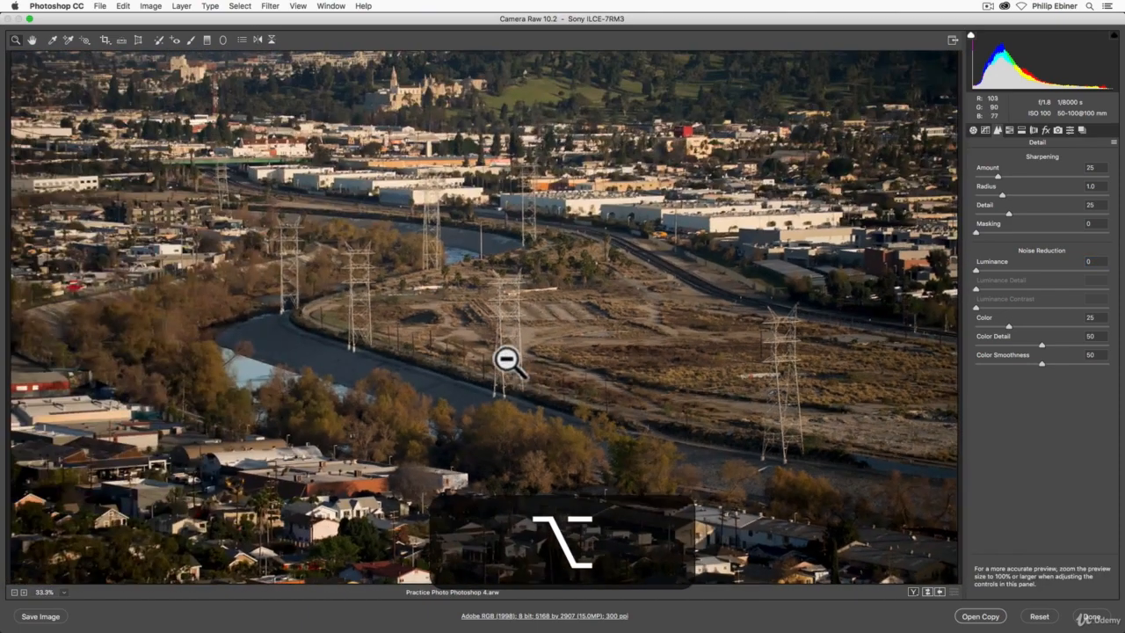
Try a sharpening amount of 69 on the hillside buildings at 100%, and fit the whole image in view again.
{"action": "left_click", "coordinate": [409, 104]}
{"action": "left_click", "coordinate": [482, 202]}
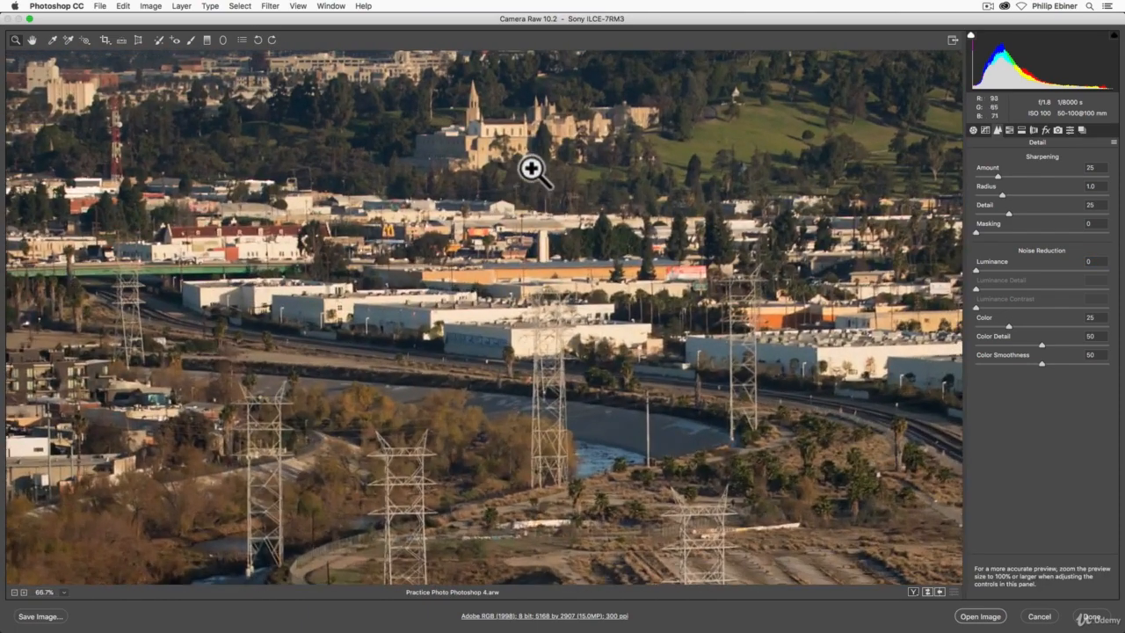
{"action": "left_click", "coordinate": [575, 228]}
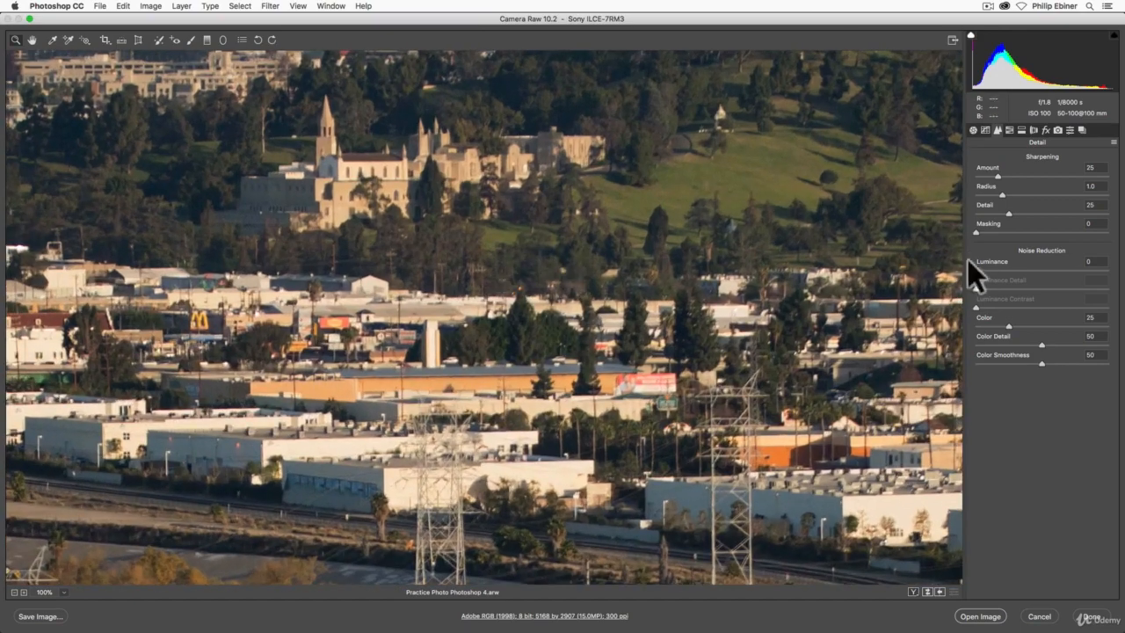
{"action": "left_click_drag", "start_coordinate": [1029, 177], "coordinate": [1037, 174]}
{"action": "left_click", "coordinate": [736, 234], "text": "alt"}
{"action": "left_click", "coordinate": [625, 300], "text": "alt"}
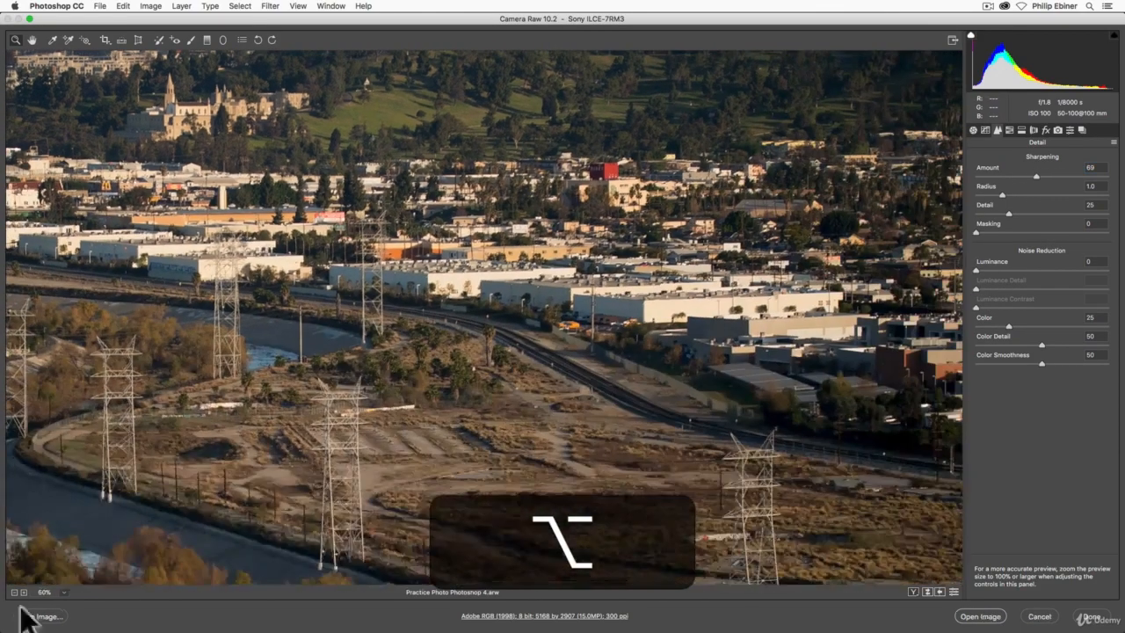
{"action": "left_click", "coordinate": [61, 592]}
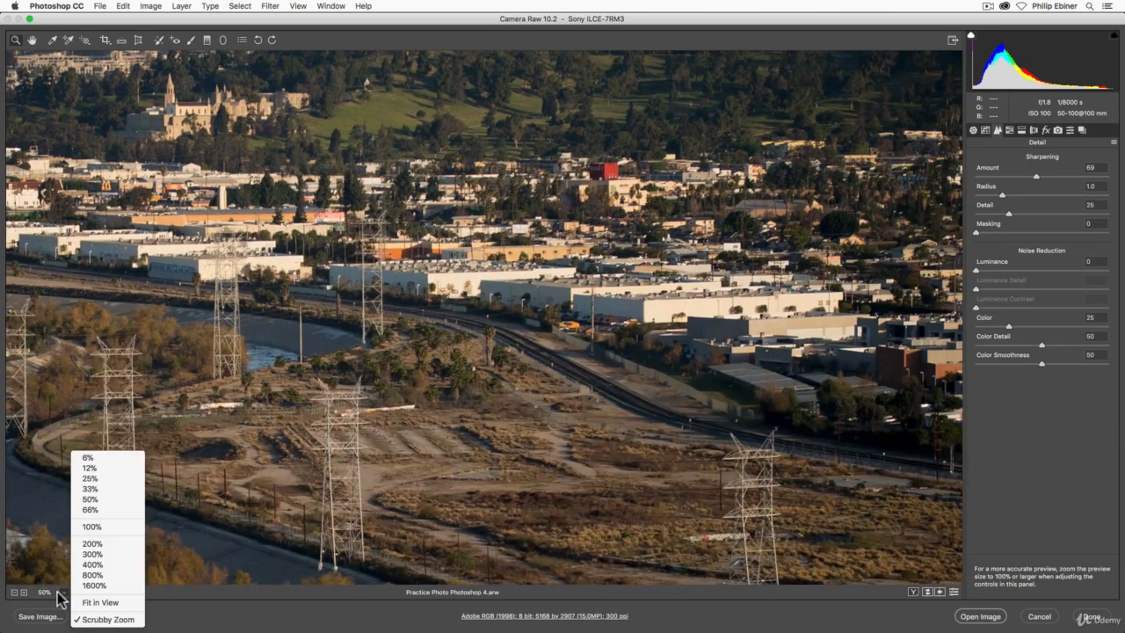
{"action": "left_click", "coordinate": [101, 603]}
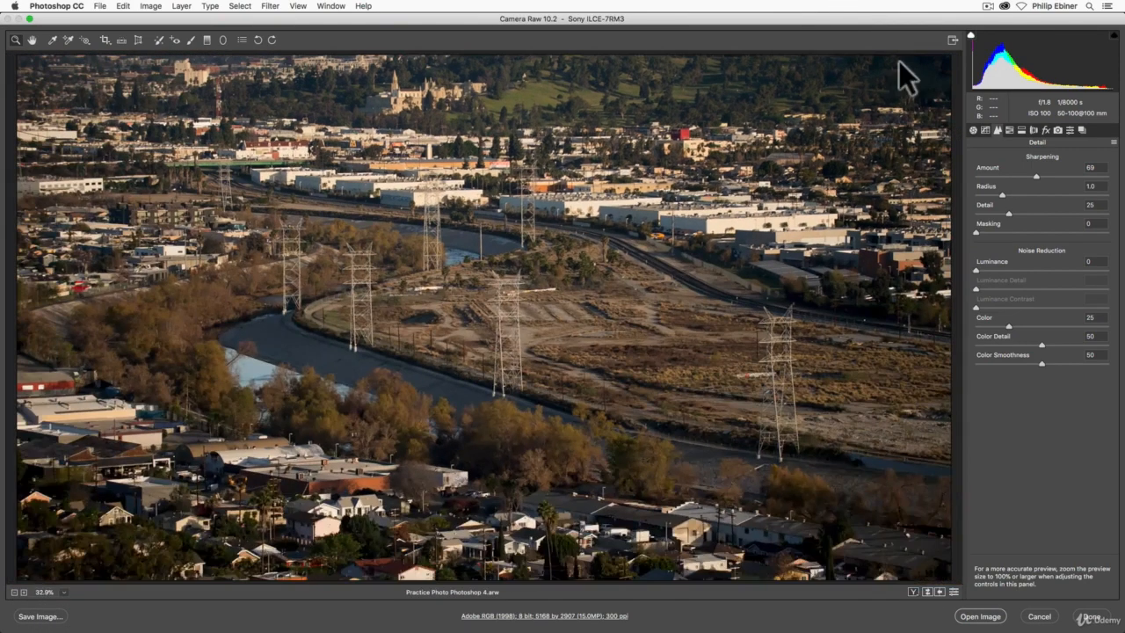
Set the photo's sharpening amount to 50.
{"action": "left_click", "coordinate": [1035, 175]}
{"action": "mouse_move", "coordinate": [1035, 175]}
{"action": "left_mouse_down"}
{"action": "mouse_move", "coordinate": [974, 175]}
{"action": "mouse_move", "coordinate": [1049, 176]}
{"action": "left_mouse_up"}
{"action": "left_click_drag", "start_coordinate": [1021, 173], "coordinate": [1019, 173]}
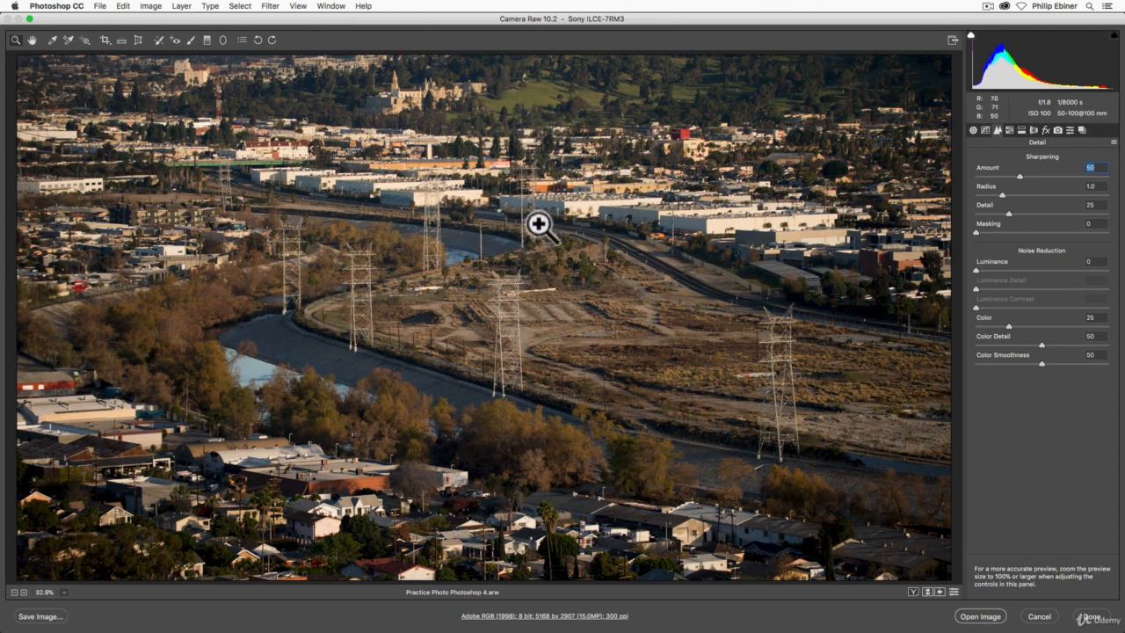
Raise the saturation of oranges to +92 and yellows to +50 with targeted adjustment on the riverside trees, and greens to +48.
{"action": "left_click", "coordinate": [1010, 128]}
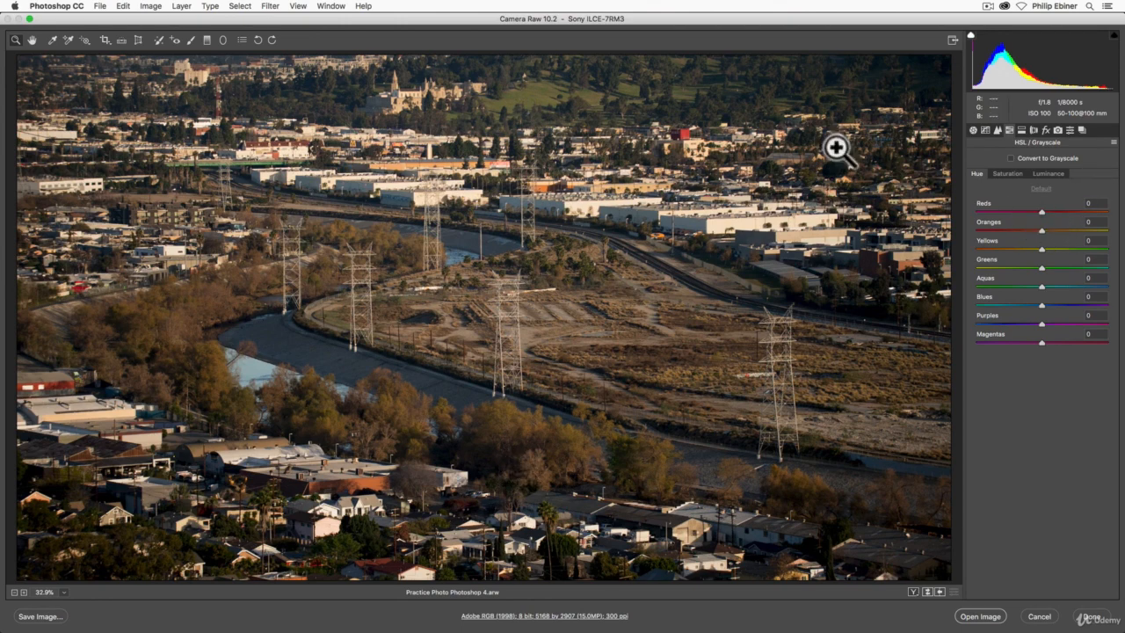
{"action": "left_click", "coordinate": [85, 37]}
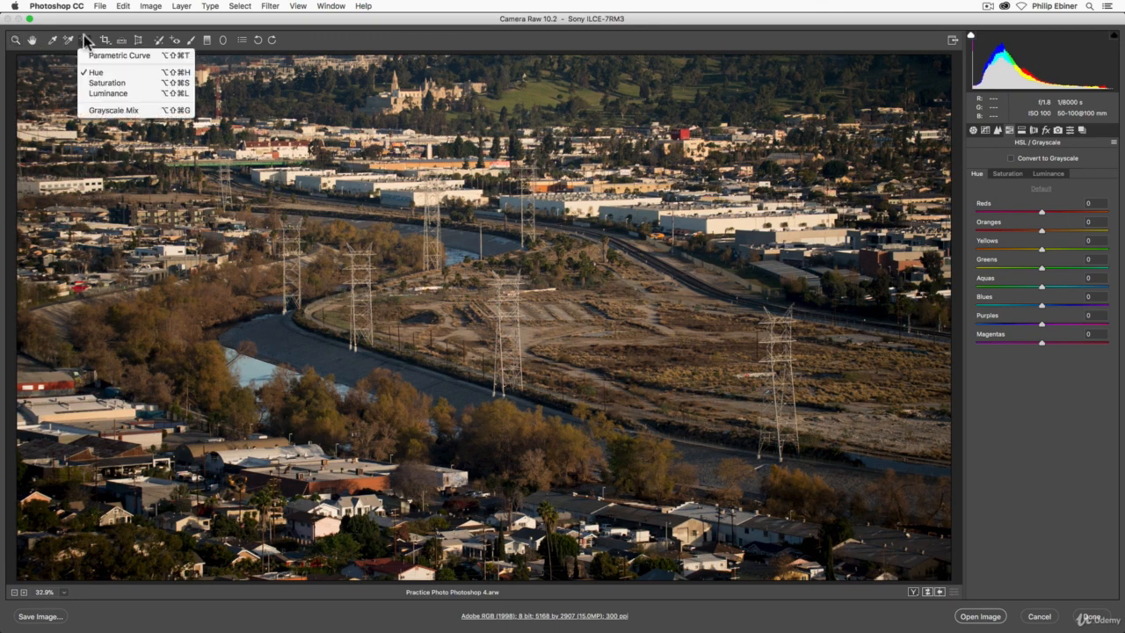
{"action": "left_click", "coordinate": [108, 83]}
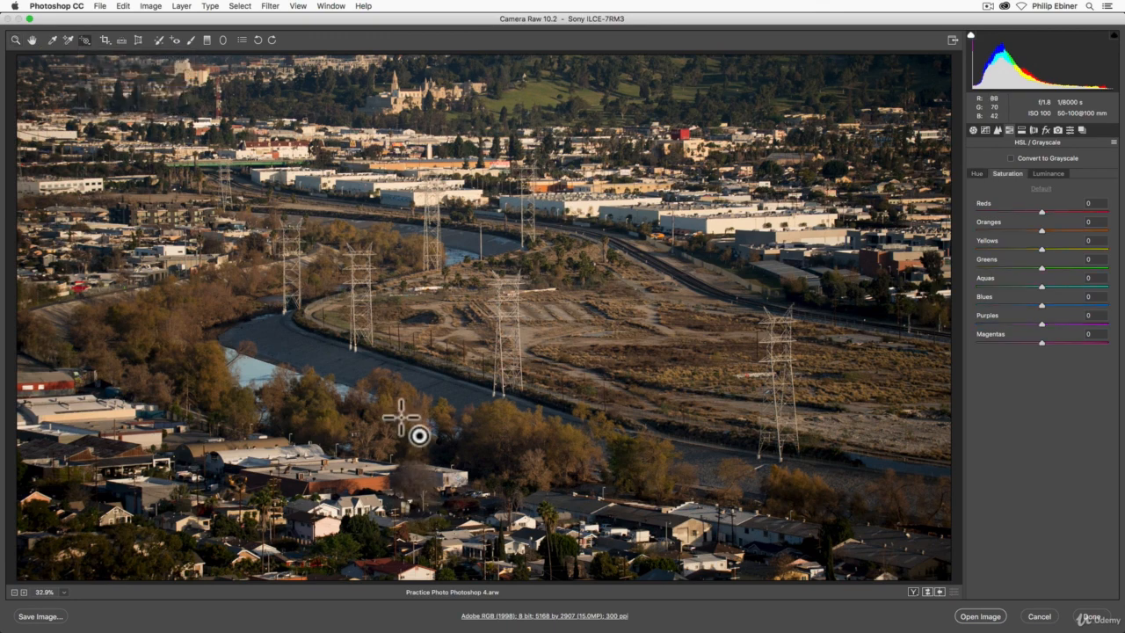
{"action": "left_click_drag", "start_coordinate": [402, 431], "coordinate": [410, 369]}
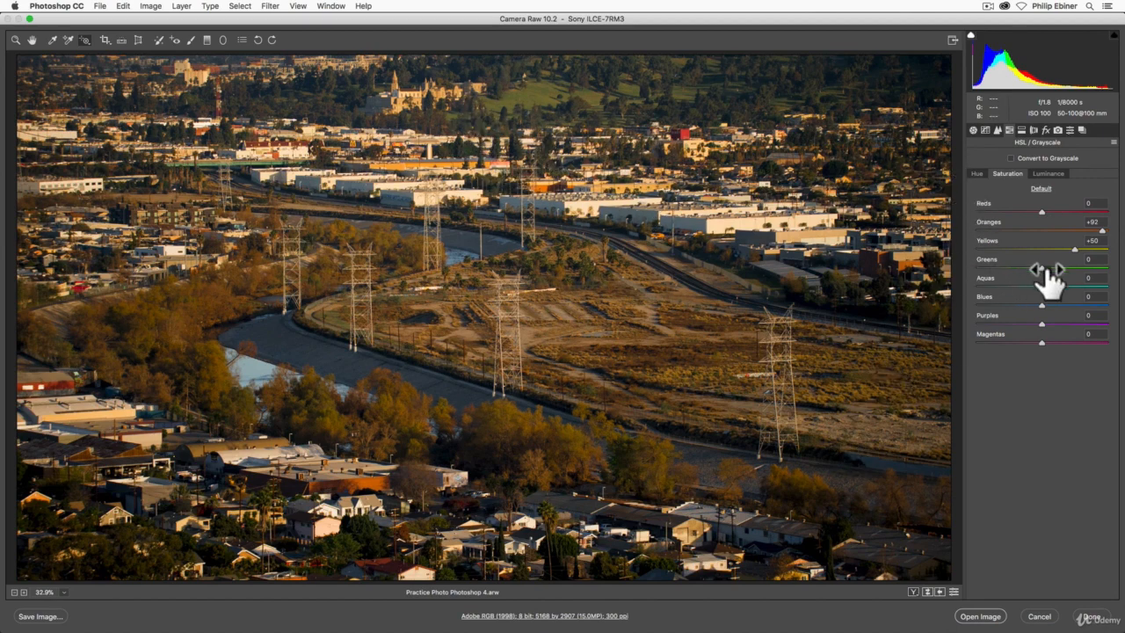
{"action": "left_click_drag", "start_coordinate": [1041, 267], "coordinate": [1071, 265]}
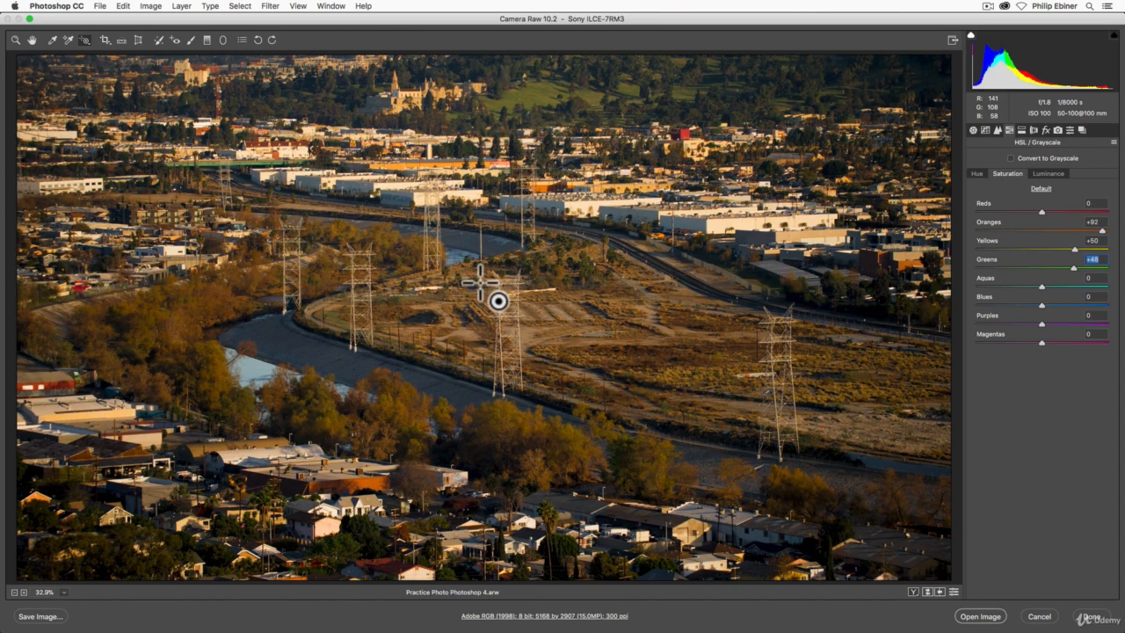
Try a targeted hue shift on the riverside trees, with oranges at +99 and yellows at +65, and undo it.
{"action": "left_click", "coordinate": [84, 40]}
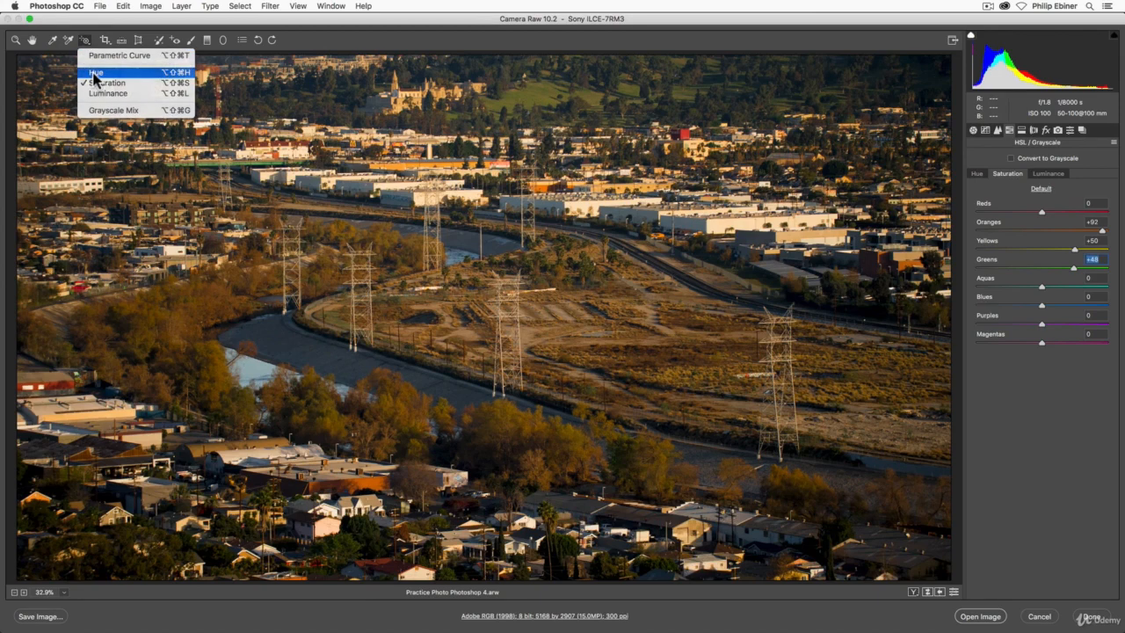
{"action": "left_click", "coordinate": [95, 72]}
{"action": "left_click_drag", "start_coordinate": [414, 427], "coordinate": [408, 369]}
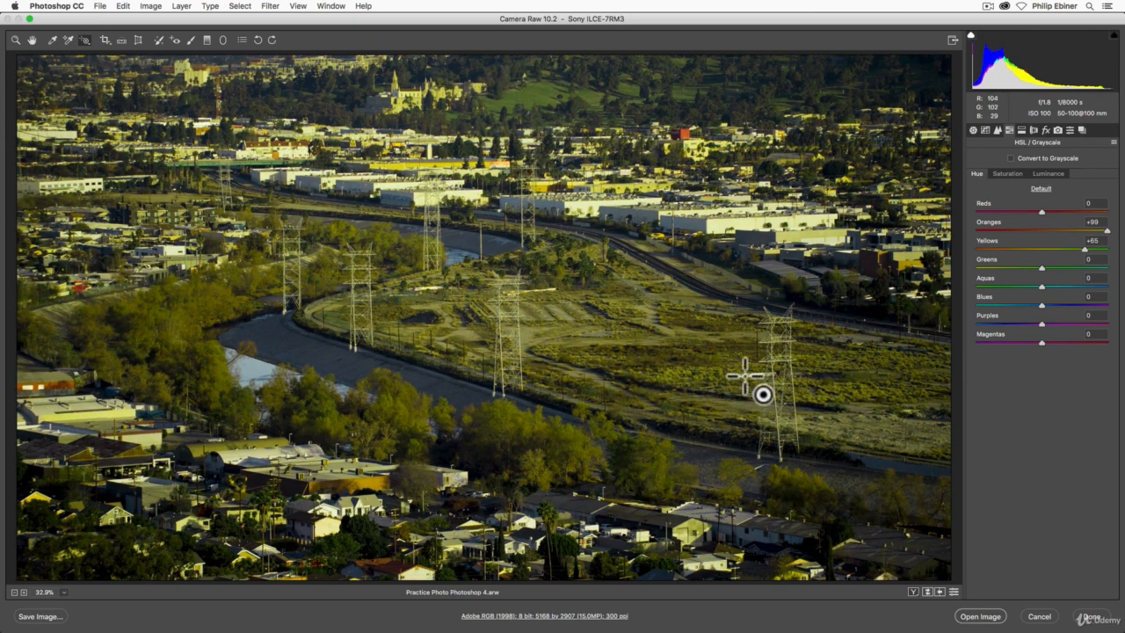
{"action": "key", "text": "super+z"}
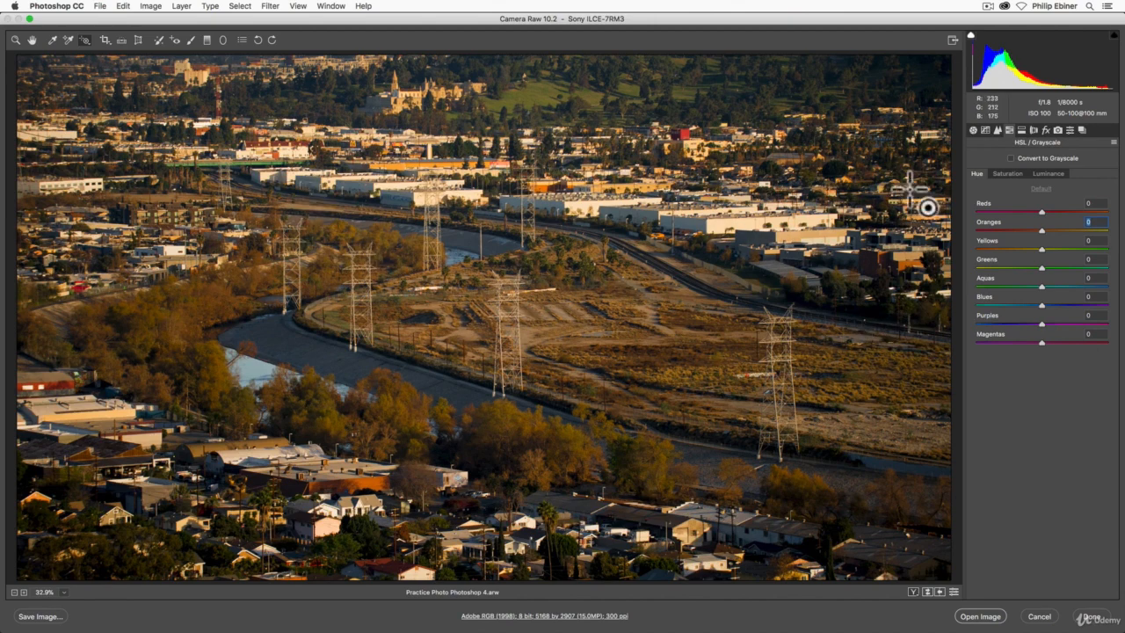
Try the lens profile corrections on and off for the photo, and leave them disabled.
{"action": "left_click", "coordinate": [1022, 130]}
{"action": "left_click", "coordinate": [1033, 129]}
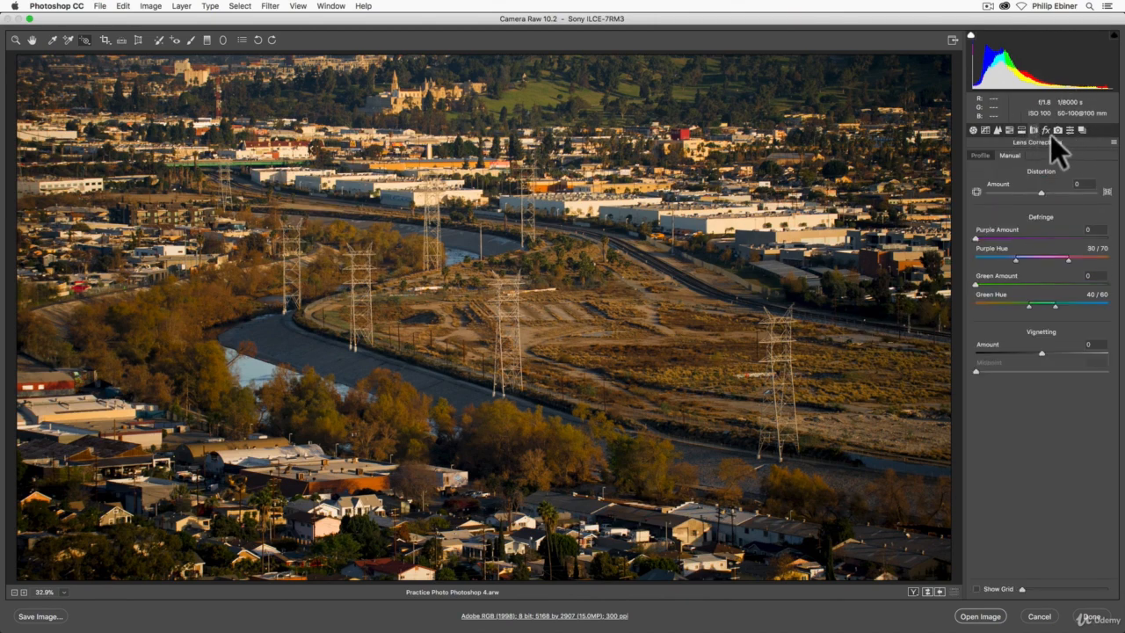
{"action": "left_click", "coordinate": [980, 154]}
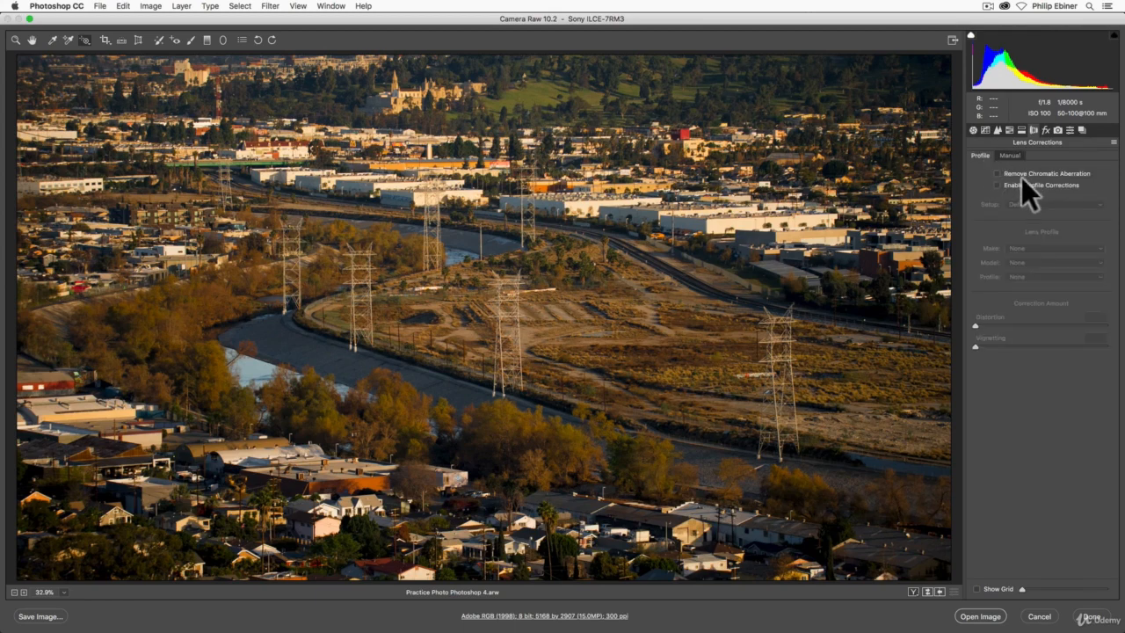
{"action": "left_click", "coordinate": [998, 185]}
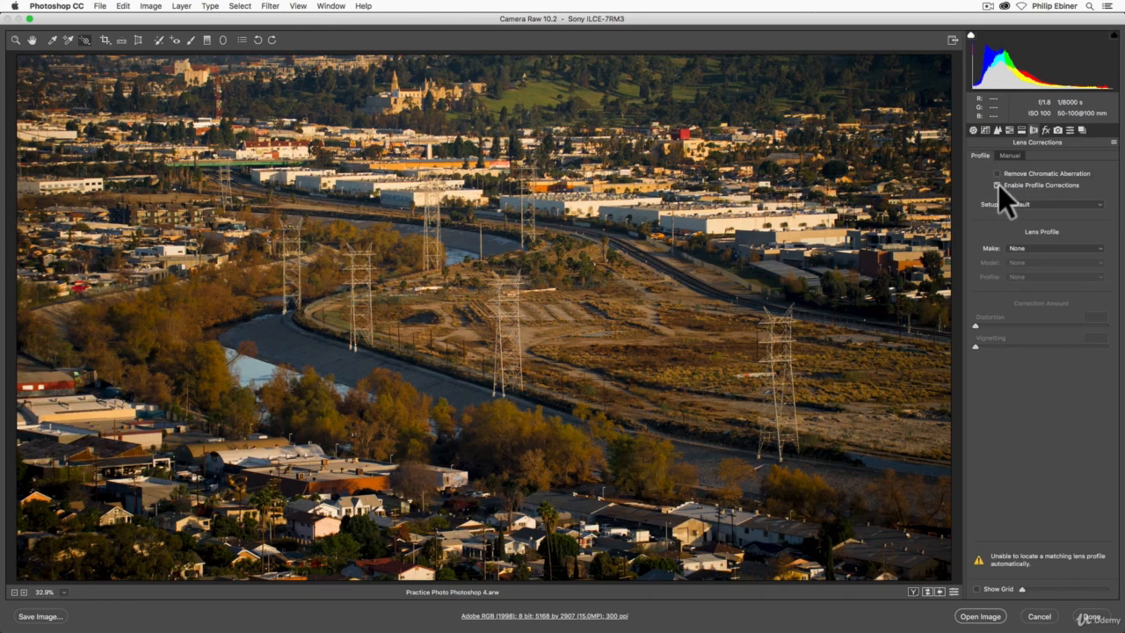
{"action": "left_click", "coordinate": [997, 185]}
{"action": "left_click", "coordinate": [998, 185]}
{"action": "left_click", "coordinate": [997, 185]}
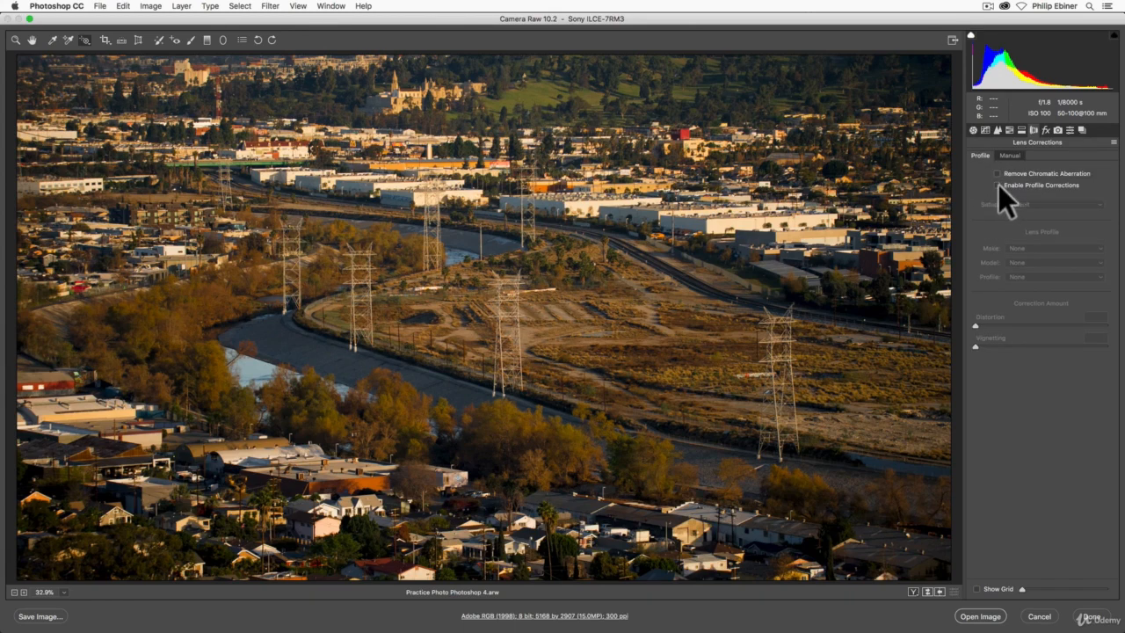
{"action": "left_click", "coordinate": [998, 186]}
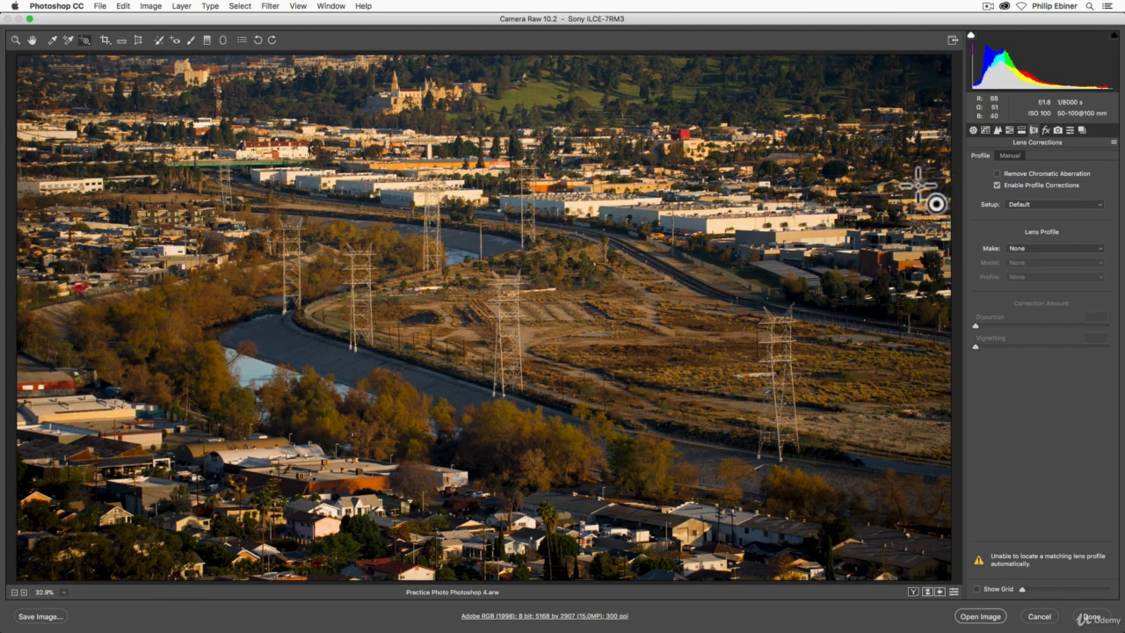
{"action": "left_click", "coordinate": [996, 183]}
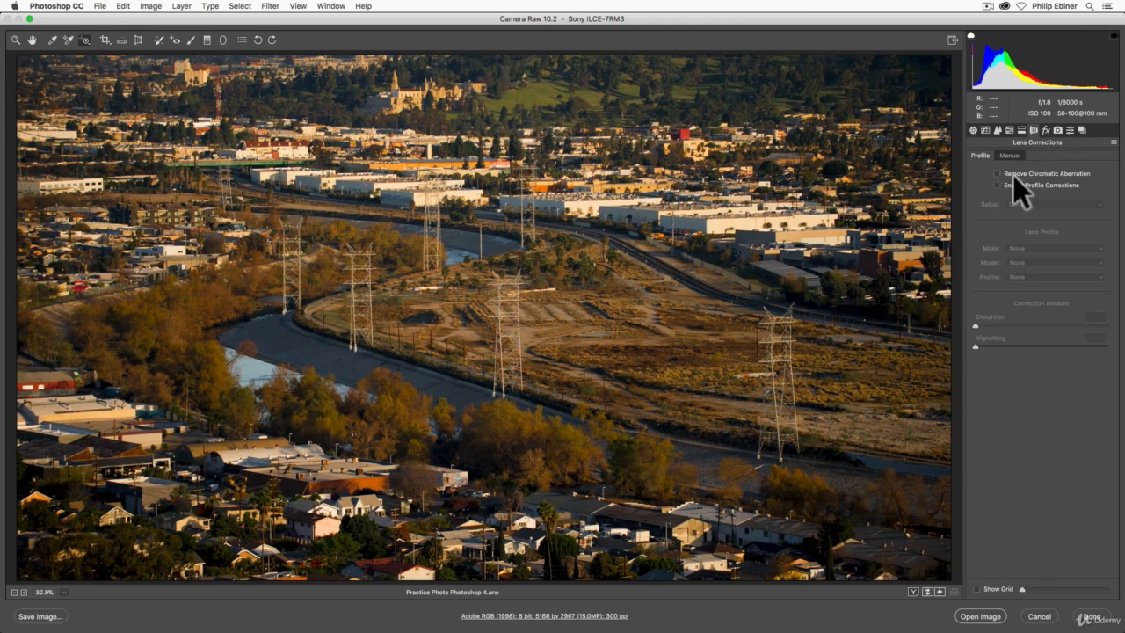
Look through the effects, camera calibration and preset settings, and return to the basic adjustments.
{"action": "left_click", "coordinate": [1044, 130]}
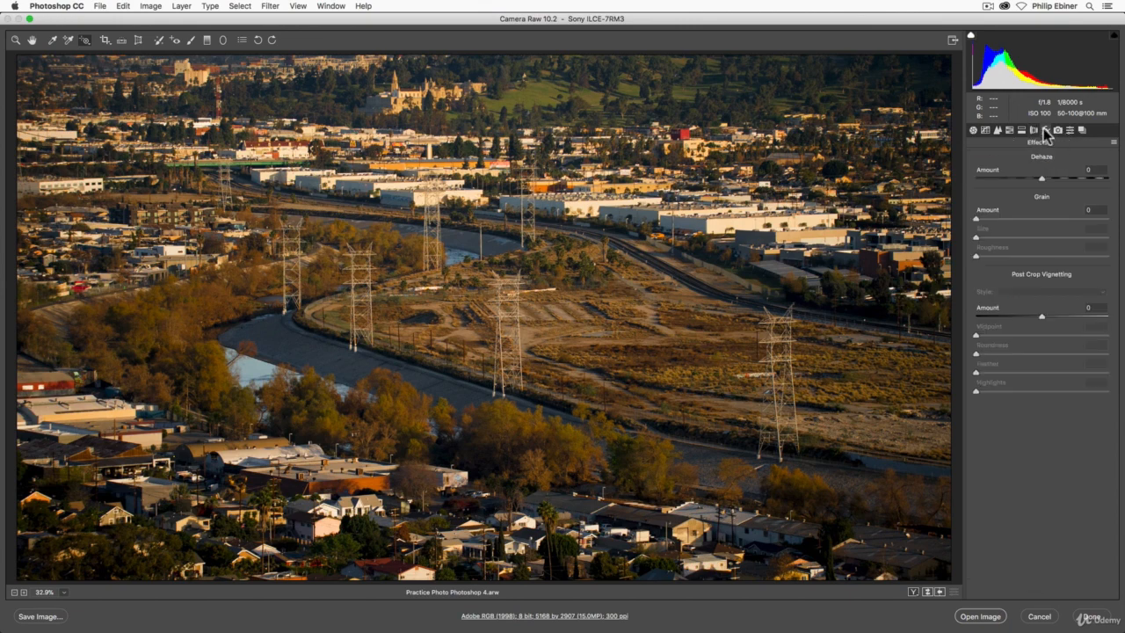
{"action": "left_click", "coordinate": [1041, 317]}
{"action": "left_click", "coordinate": [1057, 130]}
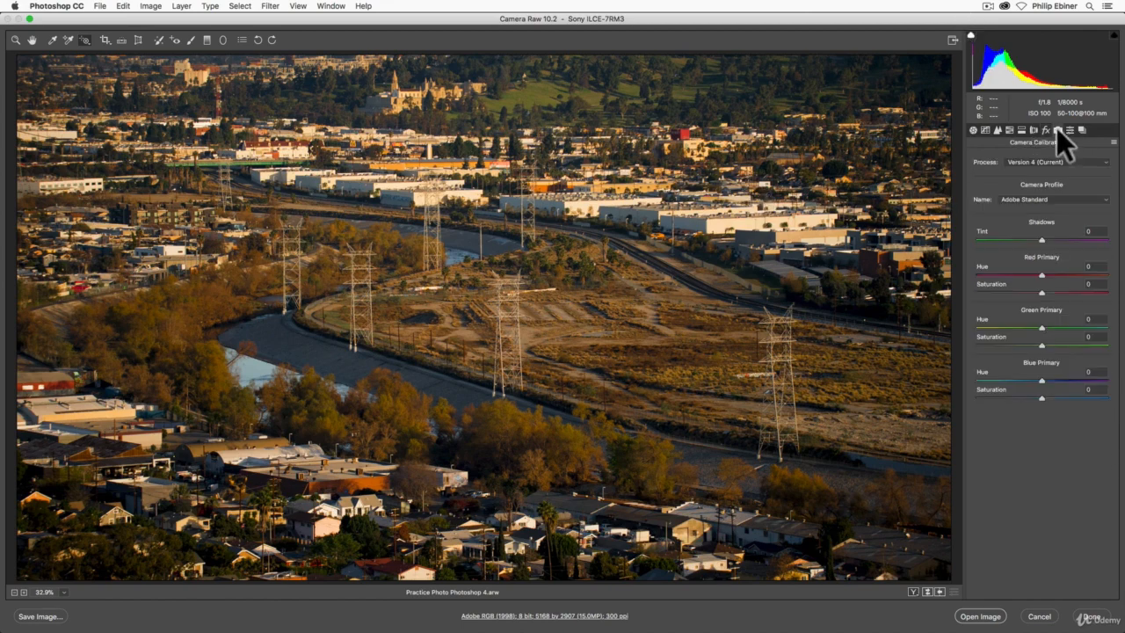
{"action": "left_click", "coordinate": [1082, 130]}
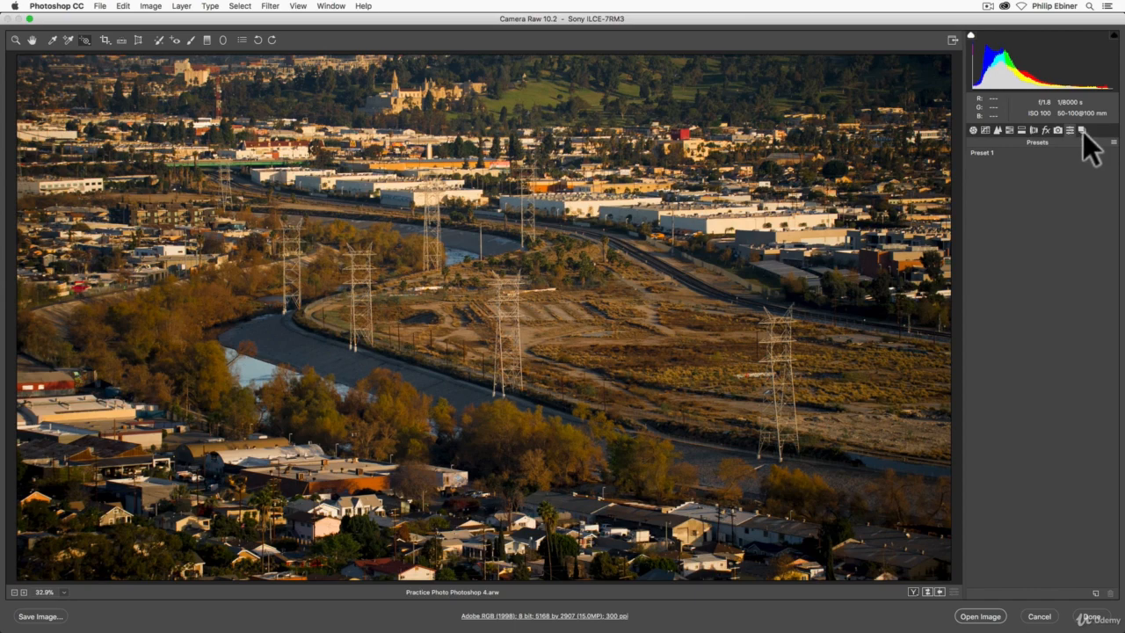
{"action": "left_click", "coordinate": [972, 130]}
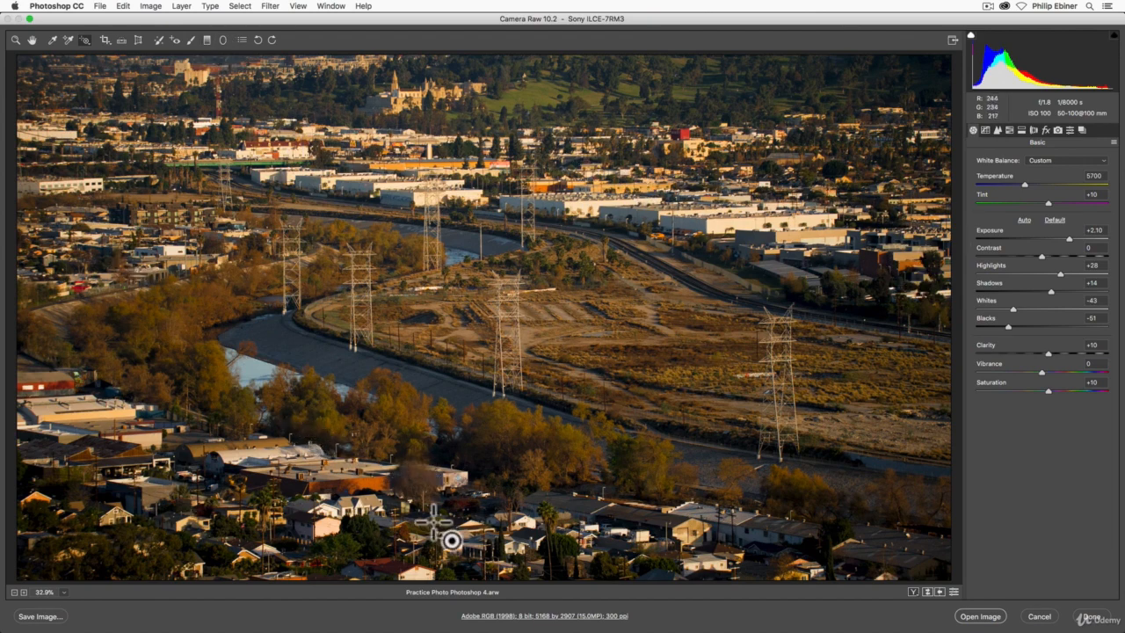
Paint an Adjustment Brush mask with flow 100 over the city and hills surrounding the river and the open field.
{"action": "left_click", "coordinate": [191, 39]}
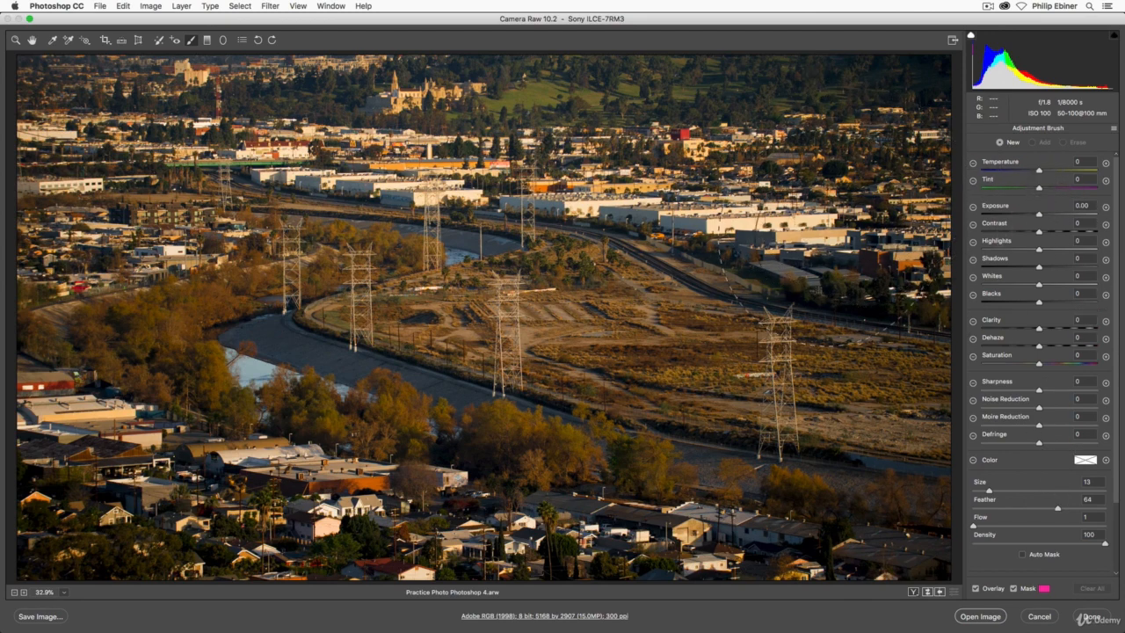
{"action": "mouse_move", "coordinate": [884, 208]}
{"action": "left_mouse_down"}
{"action": "mouse_move", "coordinate": [684, 153]}
{"action": "mouse_move", "coordinate": [938, 356]}
{"action": "left_mouse_up"}
{"action": "left_click_drag", "start_coordinate": [1089, 524], "coordinate": [1119, 523]}
{"action": "mouse_move", "coordinate": [886, 198]}
{"action": "left_mouse_down"}
{"action": "mouse_move", "coordinate": [814, 182]}
{"action": "mouse_move", "coordinate": [685, 102]}
{"action": "mouse_move", "coordinate": [953, 108]}
{"action": "mouse_move", "coordinate": [192, 43]}
{"action": "mouse_move", "coordinate": [102, 58]}
{"action": "mouse_move", "coordinate": [524, 102]}
{"action": "mouse_move", "coordinate": [388, 113]}
{"action": "mouse_move", "coordinate": [648, 155]}
{"action": "mouse_move", "coordinate": [846, 268]}
{"action": "mouse_move", "coordinate": [942, 263]}
{"action": "mouse_move", "coordinate": [466, 145]}
{"action": "mouse_move", "coordinate": [80, 97]}
{"action": "mouse_move", "coordinate": [11, 118]}
{"action": "mouse_move", "coordinate": [5, 256]}
{"action": "mouse_move", "coordinate": [171, 263]}
{"action": "mouse_move", "coordinate": [150, 251]}
{"action": "mouse_move", "coordinate": [26, 273]}
{"action": "mouse_move", "coordinate": [5, 401]}
{"action": "mouse_move", "coordinate": [26, 557]}
{"action": "mouse_move", "coordinate": [291, 616]}
{"action": "mouse_move", "coordinate": [744, 621]}
{"action": "mouse_move", "coordinate": [900, 579]}
{"action": "mouse_move", "coordinate": [713, 571]}
{"action": "mouse_move", "coordinate": [255, 510]}
{"action": "mouse_move", "coordinate": [148, 475]}
{"action": "mouse_move", "coordinate": [51, 405]}
{"action": "left_mouse_up"}
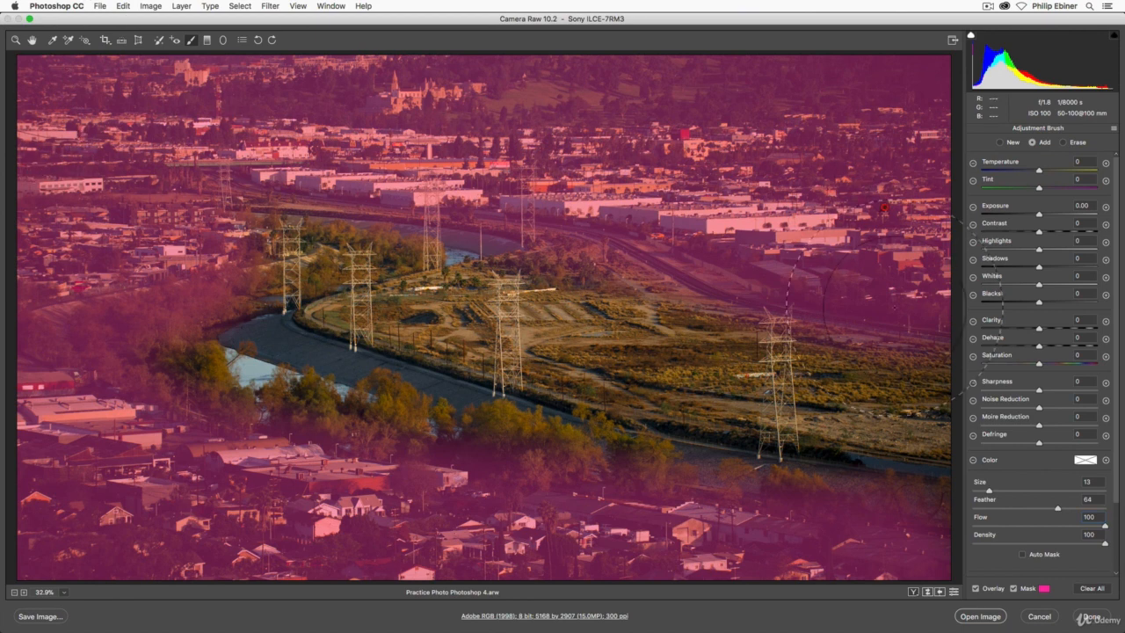
Erase the mask from the riverside trees and the green strip above them, reducing the eraser size to 3 for the finer parts.
{"action": "key", "text": "alt"}
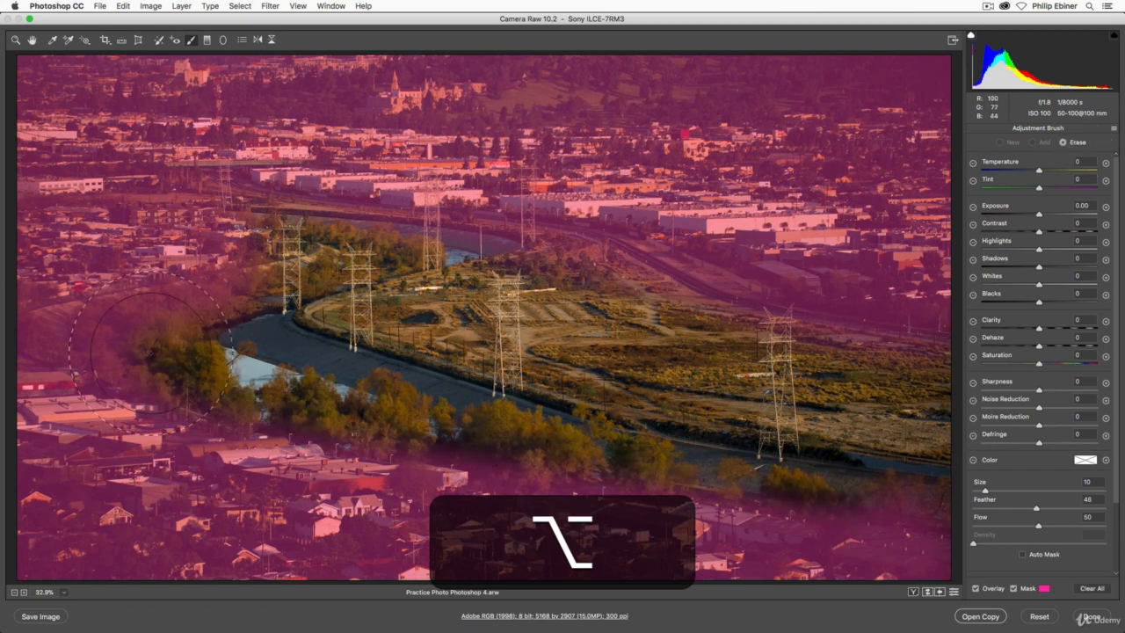
{"action": "mouse_move", "coordinate": [147, 351]}
{"action": "left_mouse_down"}
{"action": "mouse_move", "coordinate": [113, 348]}
{"action": "mouse_move", "coordinate": [186, 347]}
{"action": "mouse_move", "coordinate": [78, 342]}
{"action": "mouse_move", "coordinate": [222, 320]}
{"action": "mouse_move", "coordinate": [283, 289]}
{"action": "mouse_move", "coordinate": [122, 314]}
{"action": "left_mouse_up"}
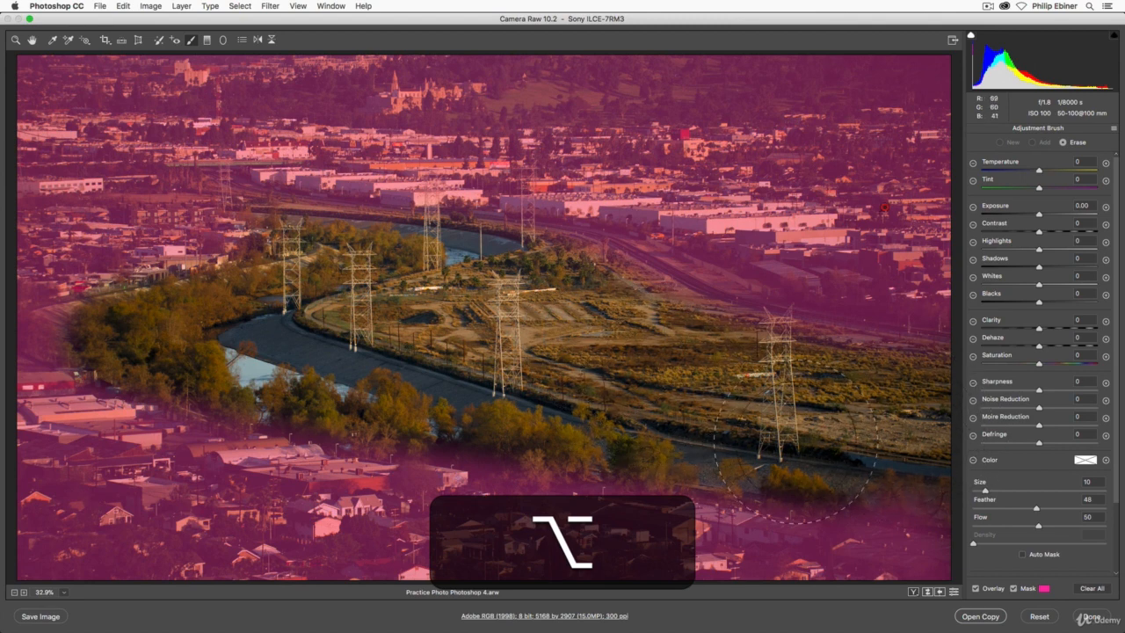
{"action": "left_click", "coordinate": [1059, 141]}
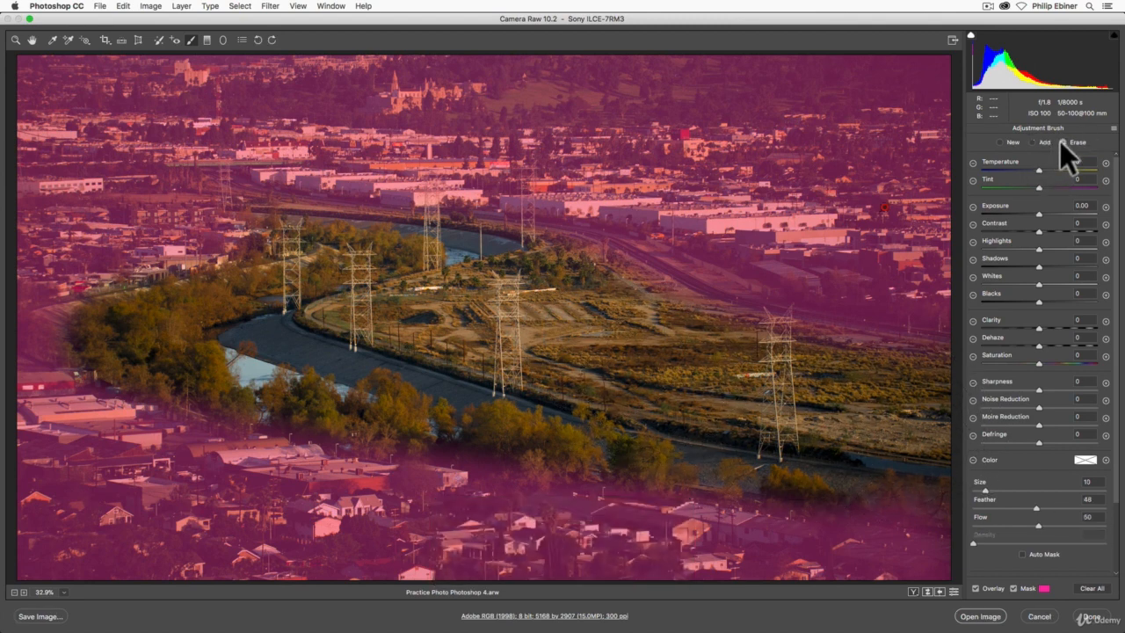
{"action": "left_click_drag", "start_coordinate": [995, 490], "coordinate": [988, 490]}
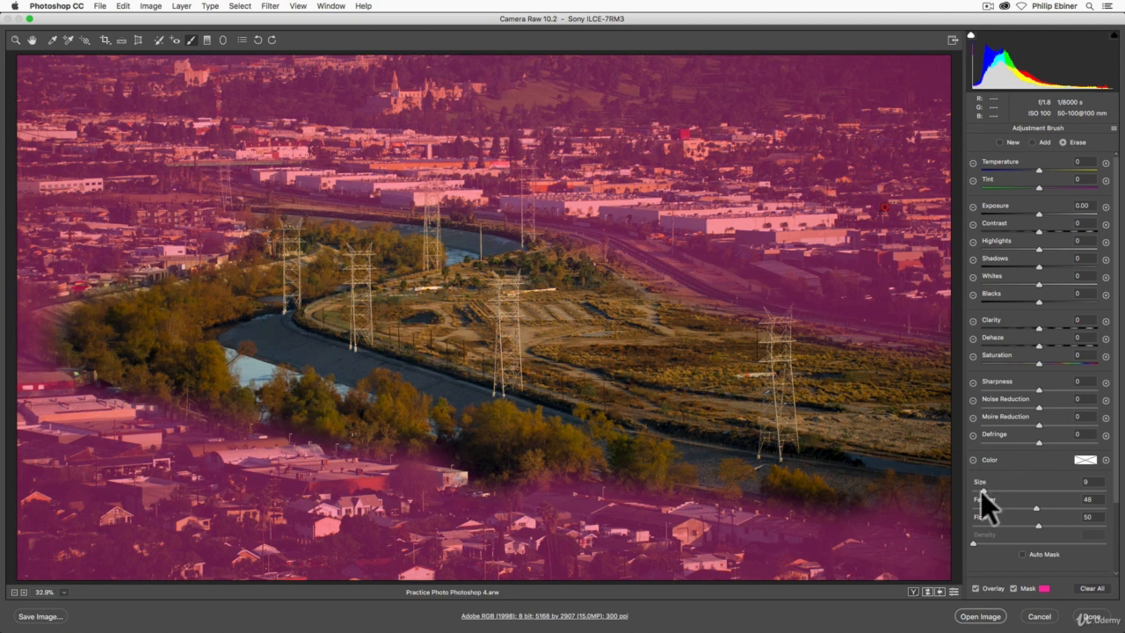
{"action": "left_click_drag", "start_coordinate": [980, 491], "coordinate": [982, 491]}
{"action": "left_click_drag", "start_coordinate": [88, 348], "coordinate": [44, 332]}
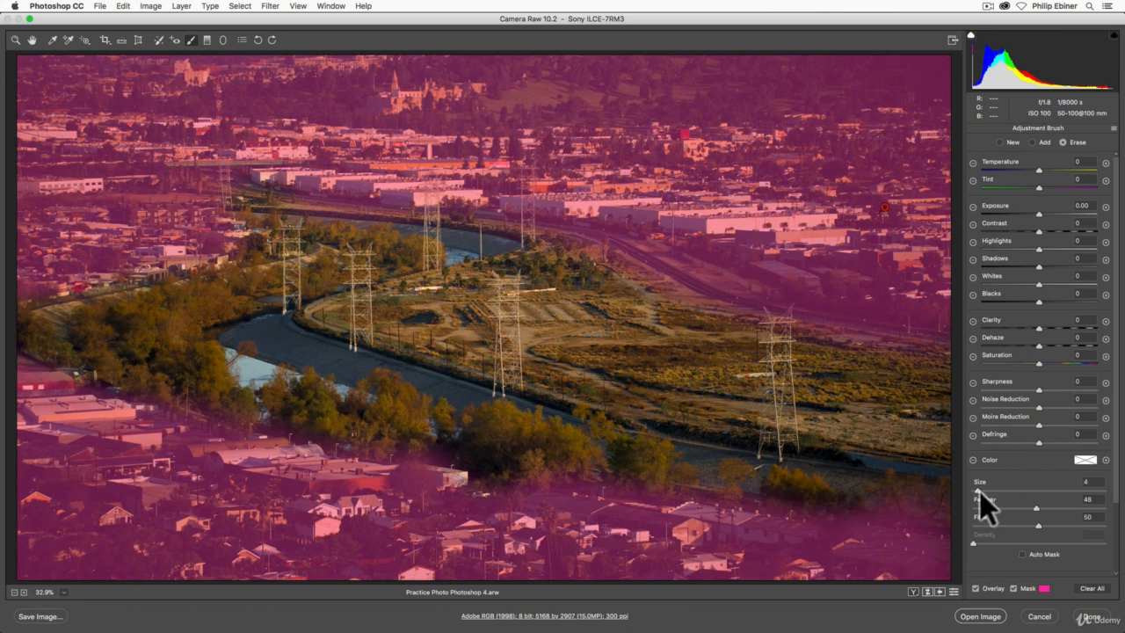
{"action": "left_click_drag", "start_coordinate": [977, 491], "coordinate": [974, 493]}
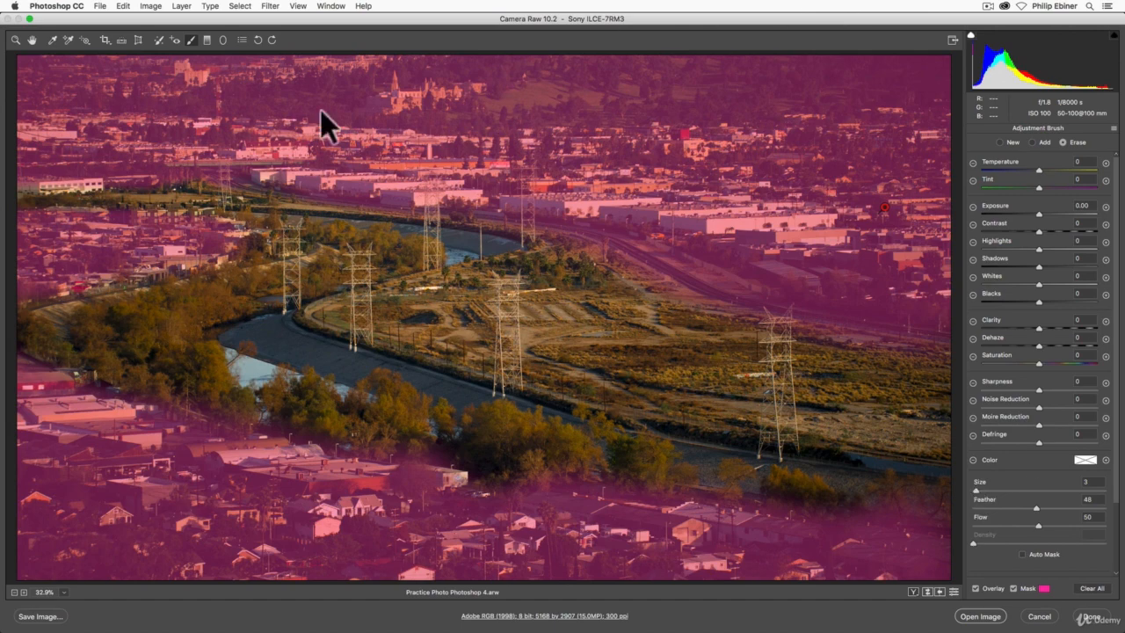
Hide the mask overlay, set the masked surroundings' saturation to -47, and compare before and after side by side.
{"action": "left_click", "coordinate": [1014, 588]}
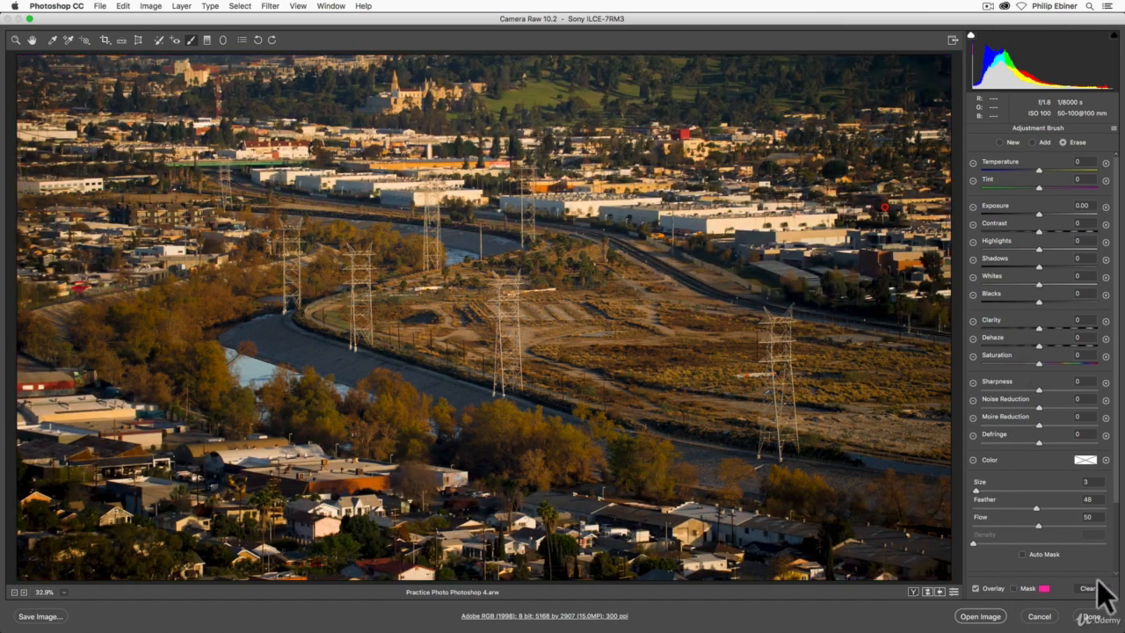
{"action": "left_click", "coordinate": [1016, 588]}
{"action": "left_click", "coordinate": [1016, 588]}
{"action": "left_click", "coordinate": [1015, 587]}
{"action": "left_click", "coordinate": [1015, 588]}
{"action": "left_click_drag", "start_coordinate": [1036, 364], "coordinate": [1023, 363]}
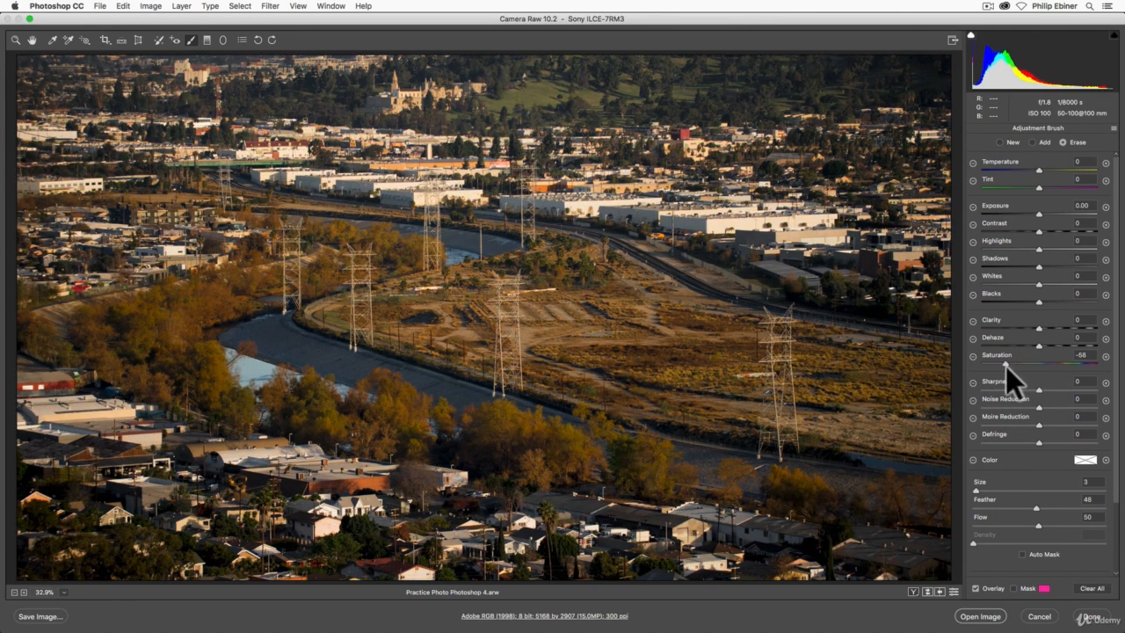
{"action": "mouse_move", "coordinate": [996, 363]}
{"action": "left_mouse_down"}
{"action": "mouse_move", "coordinate": [963, 362]}
{"action": "mouse_move", "coordinate": [1039, 363]}
{"action": "mouse_move", "coordinate": [1012, 363]}
{"action": "left_mouse_up"}
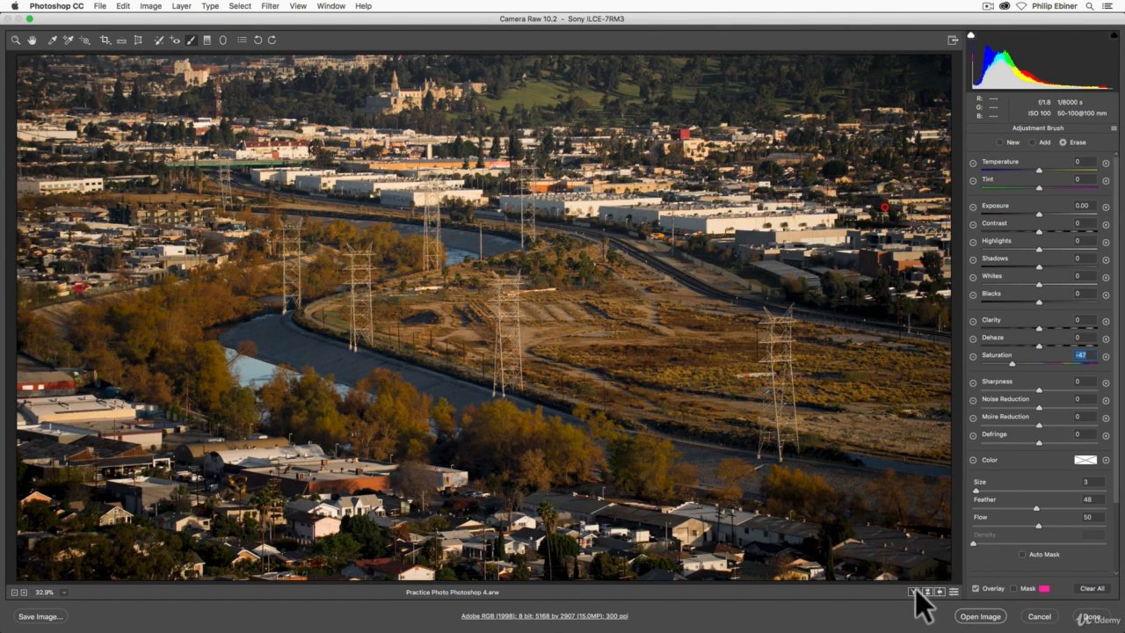
{"action": "key", "text": "q"}
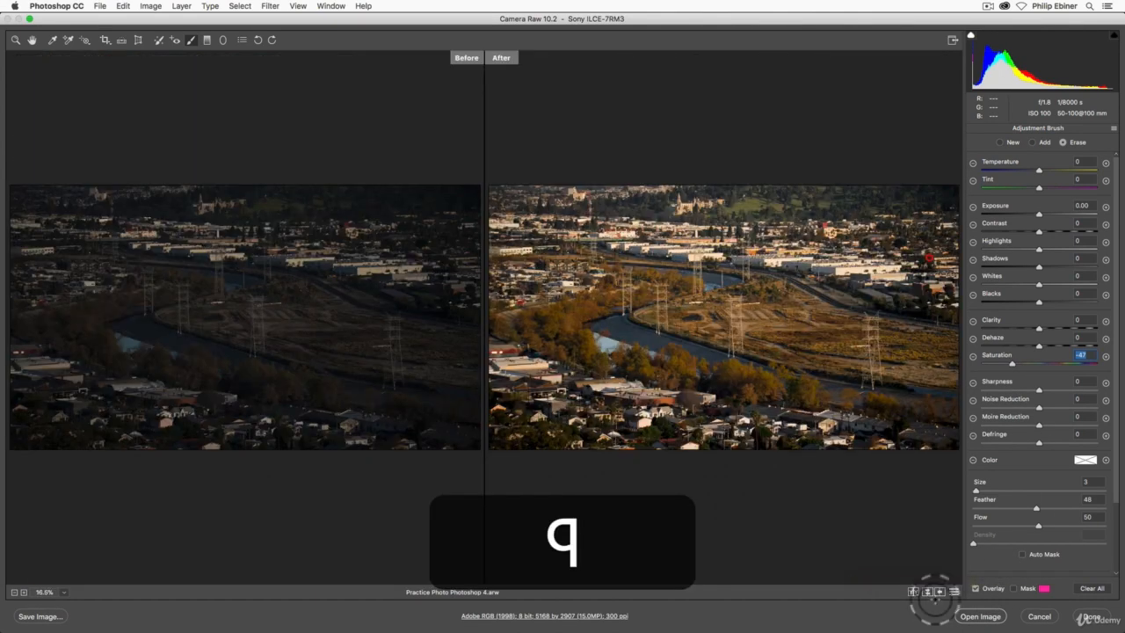
Compare the original and edited photo in the remaining before/after layouts, including the vertical and horizontal splits, and return to the single view.
{"action": "key", "text": "q"}
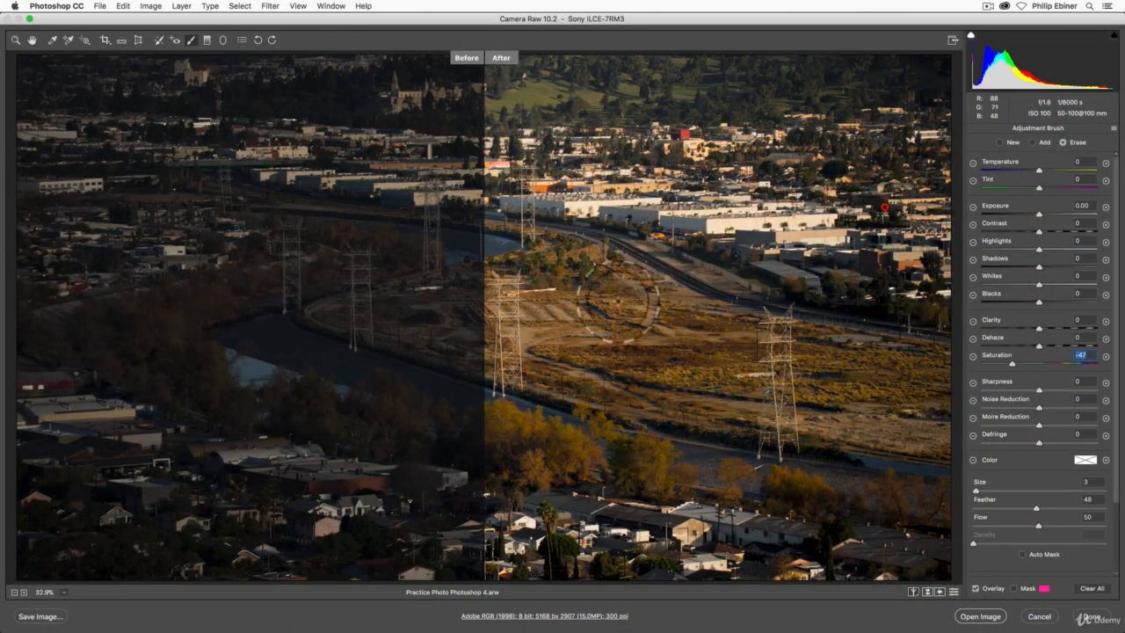
{"action": "key", "text": "q"}
{"action": "key", "text": "q"}
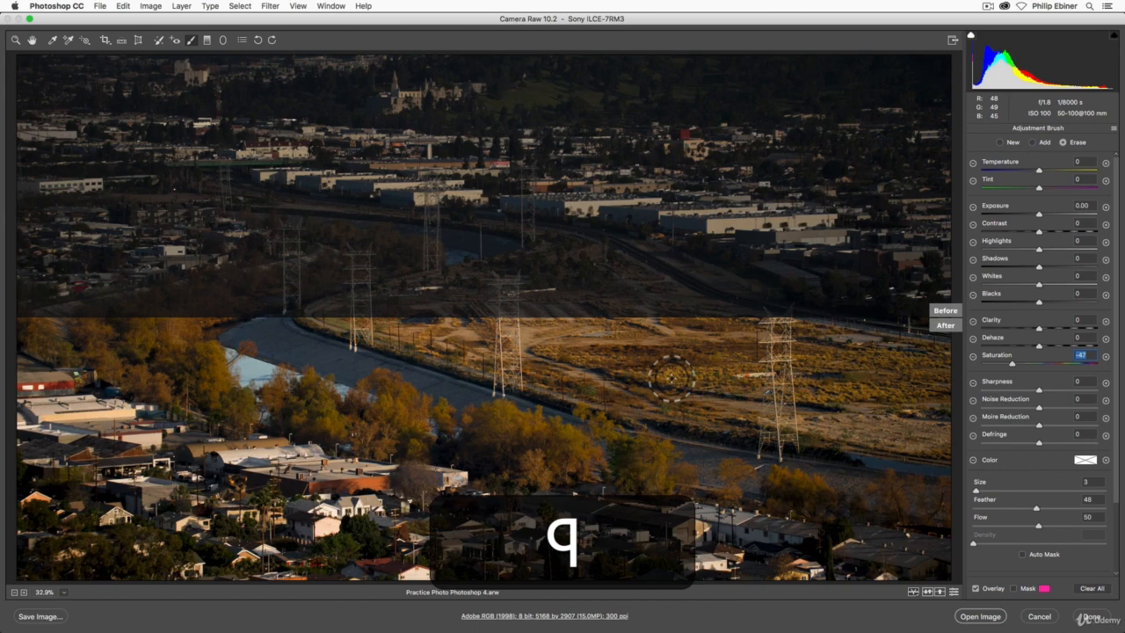
{"action": "key", "text": "q"}
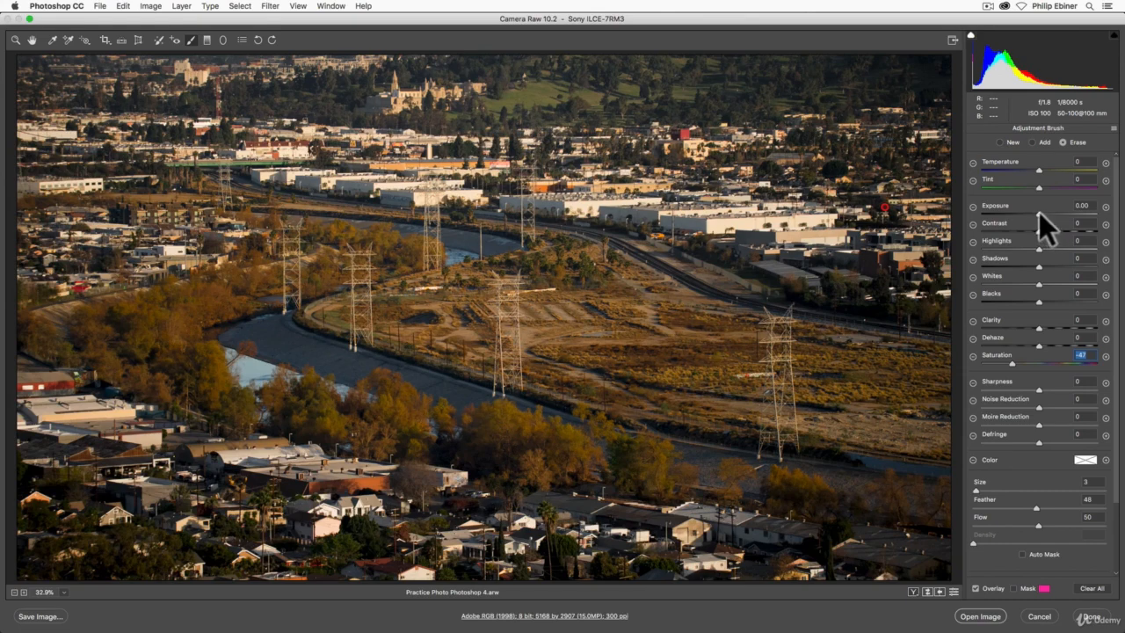
Try darkening and brightening the masked surroundings with exposure up to +2.50, and reset exposure to 0.
{"action": "left_click_drag", "start_coordinate": [1039, 213], "coordinate": [1020, 217]}
{"action": "left_click_drag", "start_coordinate": [1021, 218], "coordinate": [1075, 214]}
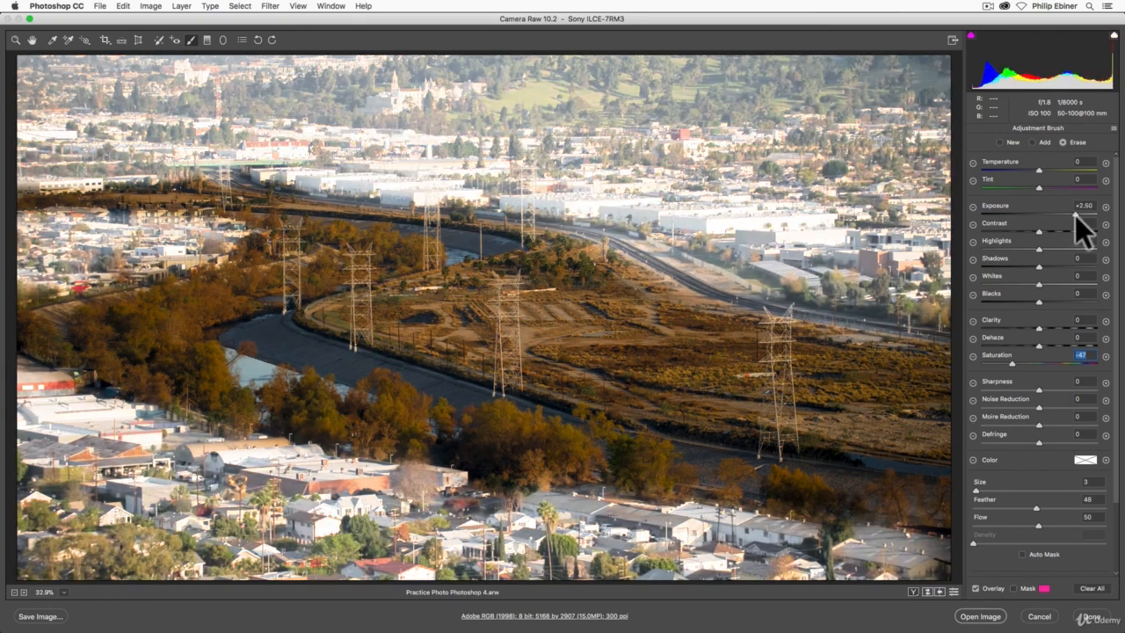
{"action": "double_click", "coordinate": [1074, 214]}
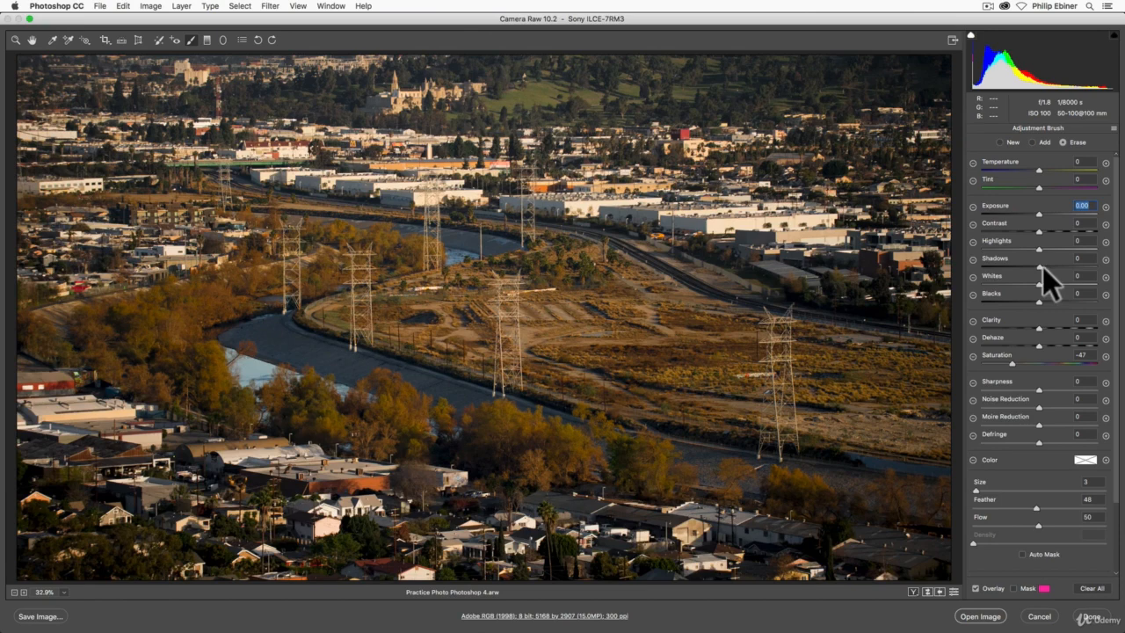
Try shadows at -91 and highlights at about -96 on the masked surroundings, resetting each to 0.
{"action": "left_click_drag", "start_coordinate": [1042, 267], "coordinate": [988, 267]}
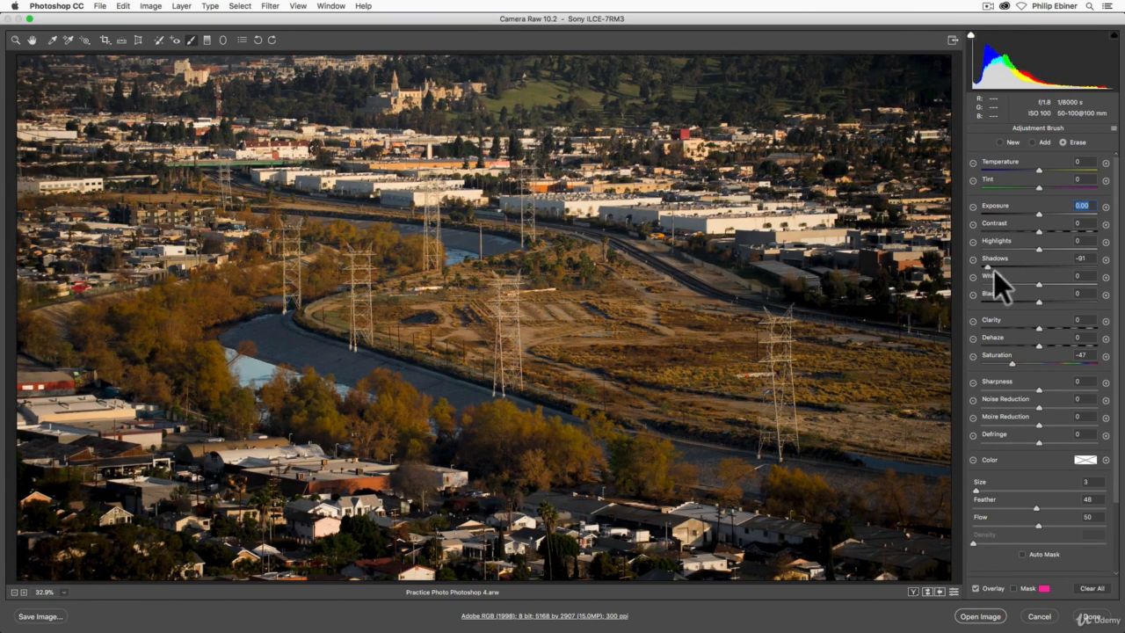
{"action": "double_click", "coordinate": [1021, 268]}
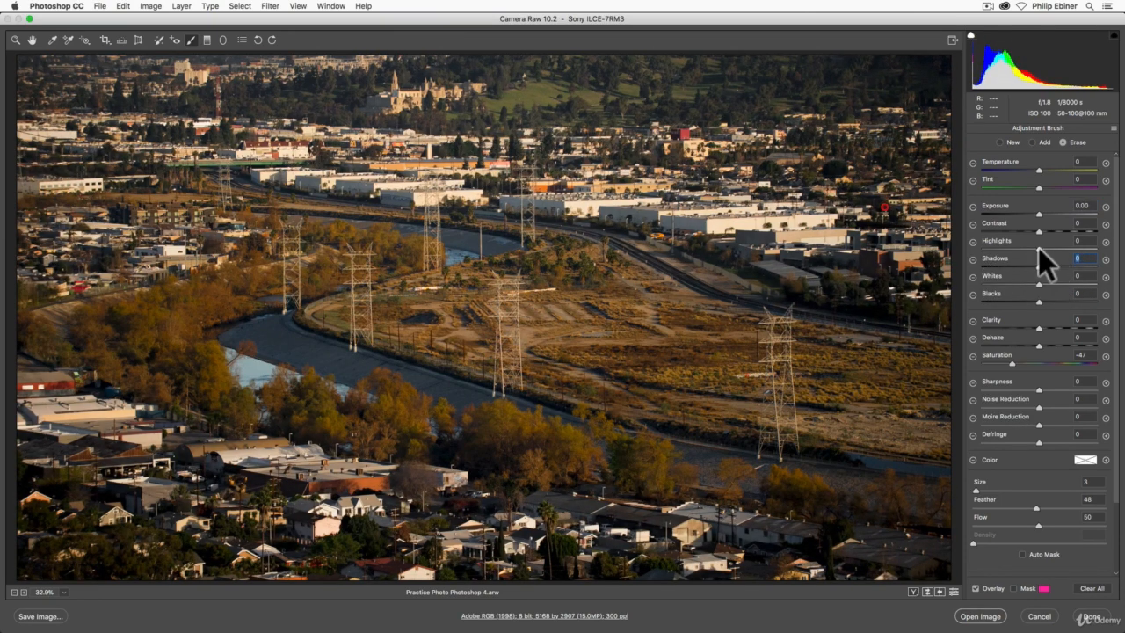
{"action": "left_click_drag", "start_coordinate": [1040, 247], "coordinate": [985, 251]}
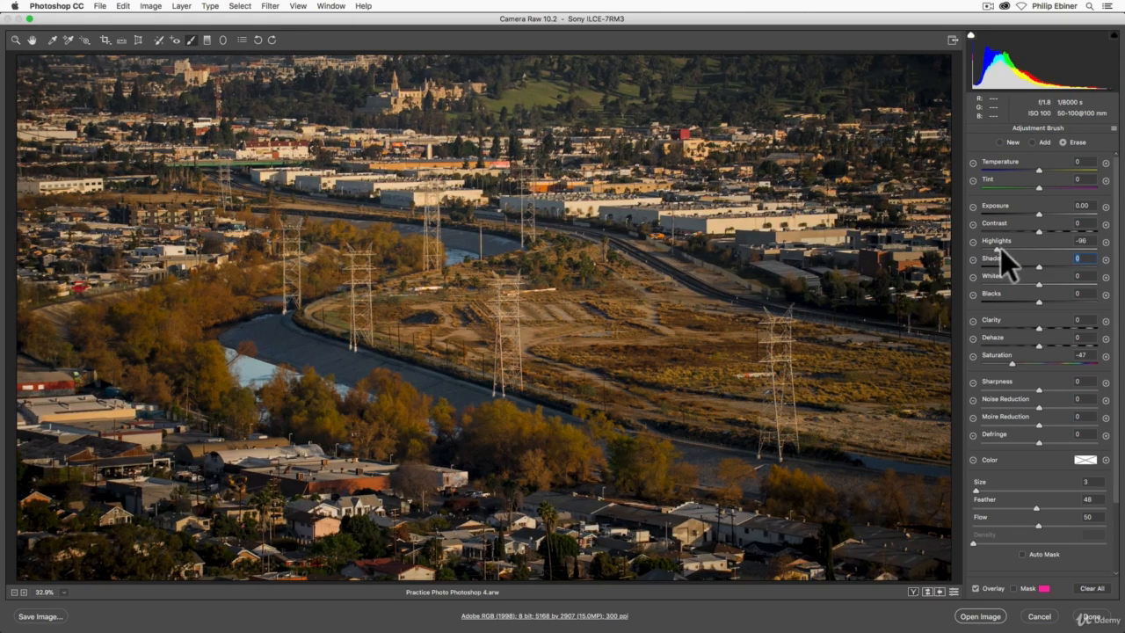
{"action": "double_click", "coordinate": [1000, 249]}
Try darkening the masked surroundings with exposure at -0.85, and reset it to 0.
{"action": "left_click", "coordinate": [1037, 212]}
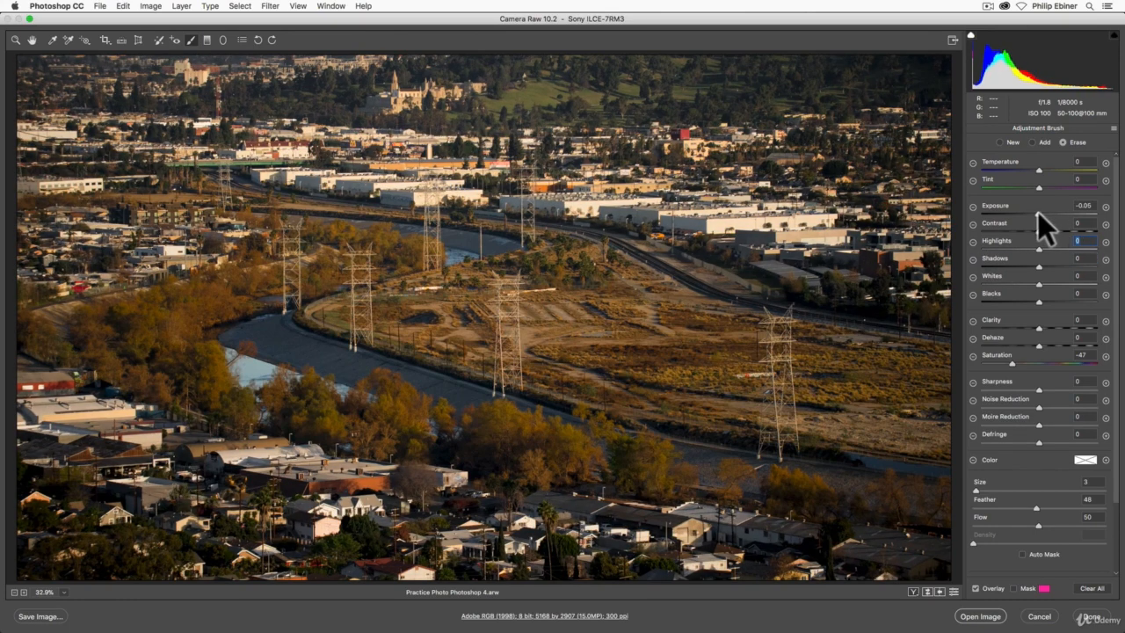
{"action": "left_click_drag", "start_coordinate": [1038, 211], "coordinate": [1026, 214]}
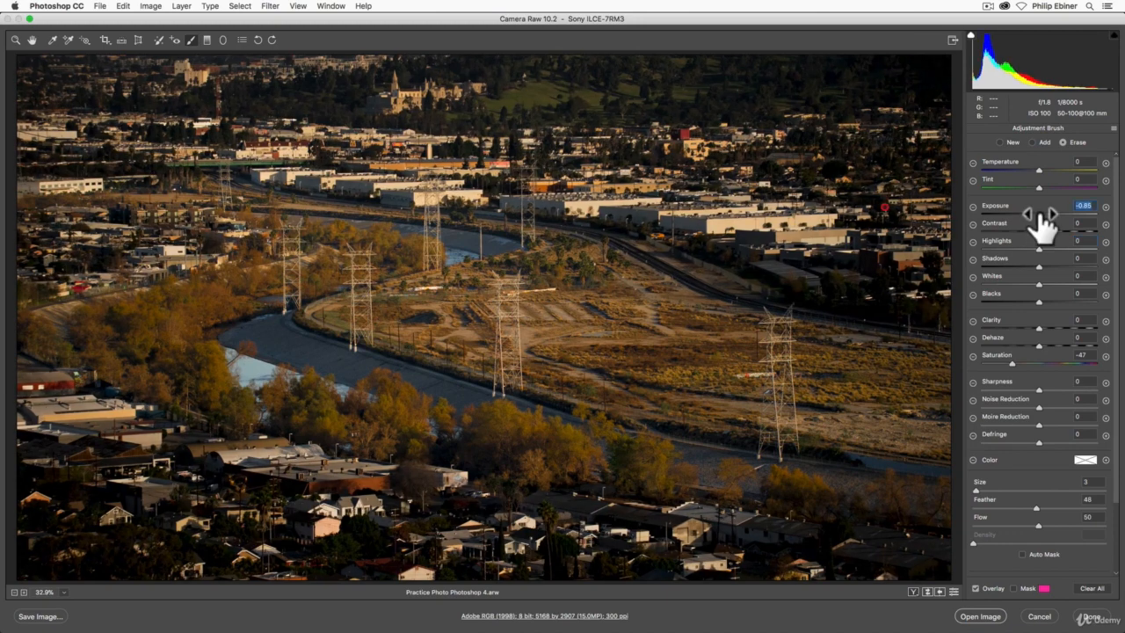
{"action": "mouse_move", "coordinate": [1026, 212]}
{"action": "left_mouse_down"}
{"action": "mouse_move", "coordinate": [1057, 212]}
{"action": "mouse_move", "coordinate": [1029, 211]}
{"action": "left_mouse_up"}
{"action": "double_click", "coordinate": [1029, 211]}
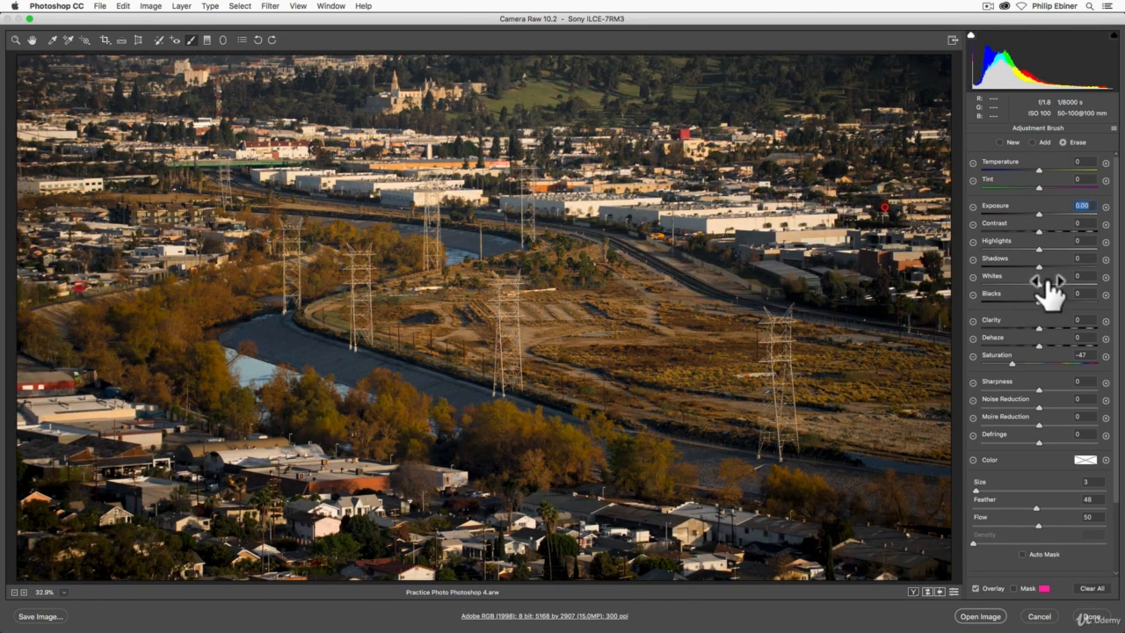
Try shadows at -54 and blacks at -23 on the masked surroundings, and reset both to 0.
{"action": "left_click_drag", "start_coordinate": [1037, 267], "coordinate": [1006, 265]}
{"action": "mouse_move", "coordinate": [1034, 299]}
{"action": "left_mouse_down"}
{"action": "mouse_move", "coordinate": [1005, 299]}
{"action": "mouse_move", "coordinate": [1054, 299]}
{"action": "mouse_move", "coordinate": [1024, 298]}
{"action": "left_mouse_up"}
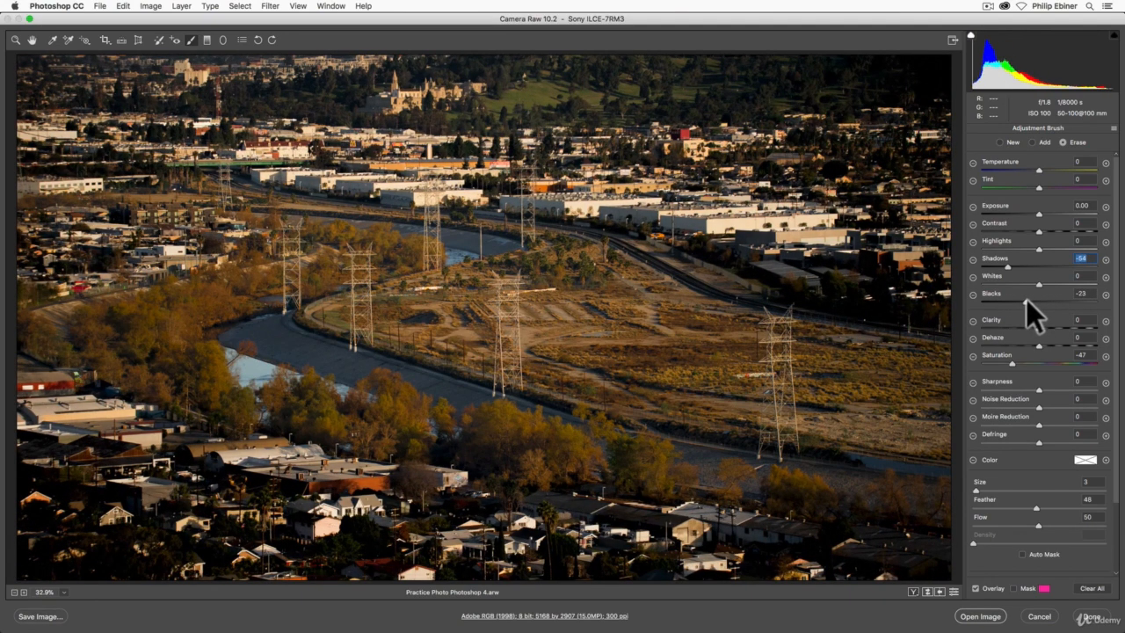
{"action": "double_click", "coordinate": [1027, 298]}
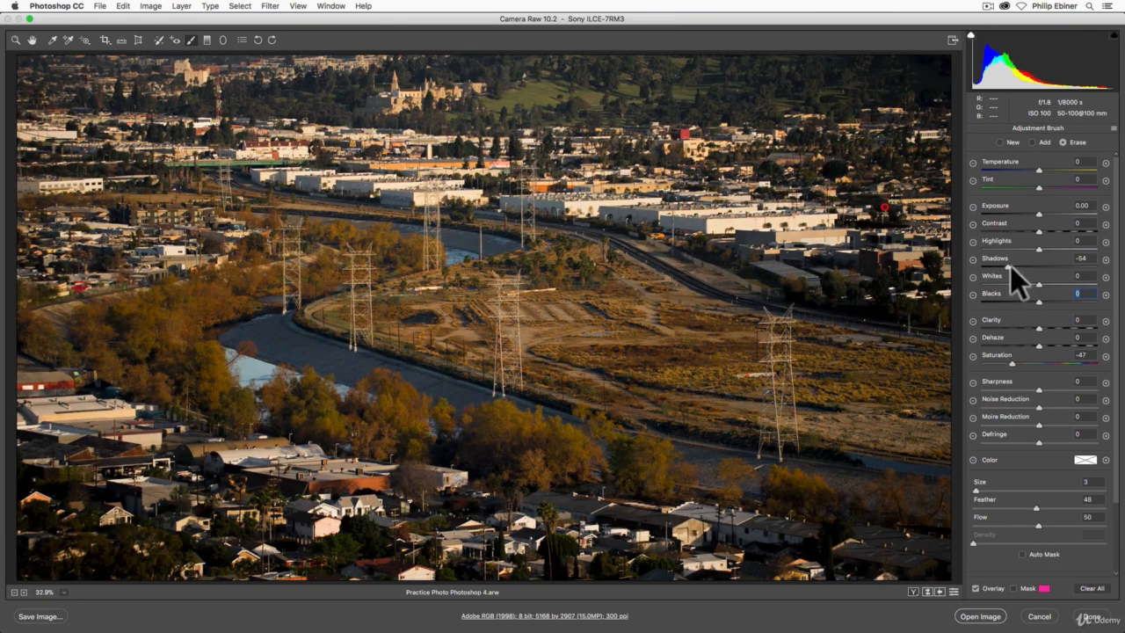
{"action": "double_click", "coordinate": [1008, 267]}
Set the masked surroundings' exposure to -0.80 and saturation to -56.
{"action": "left_click_drag", "start_coordinate": [1040, 213], "coordinate": [1029, 216]}
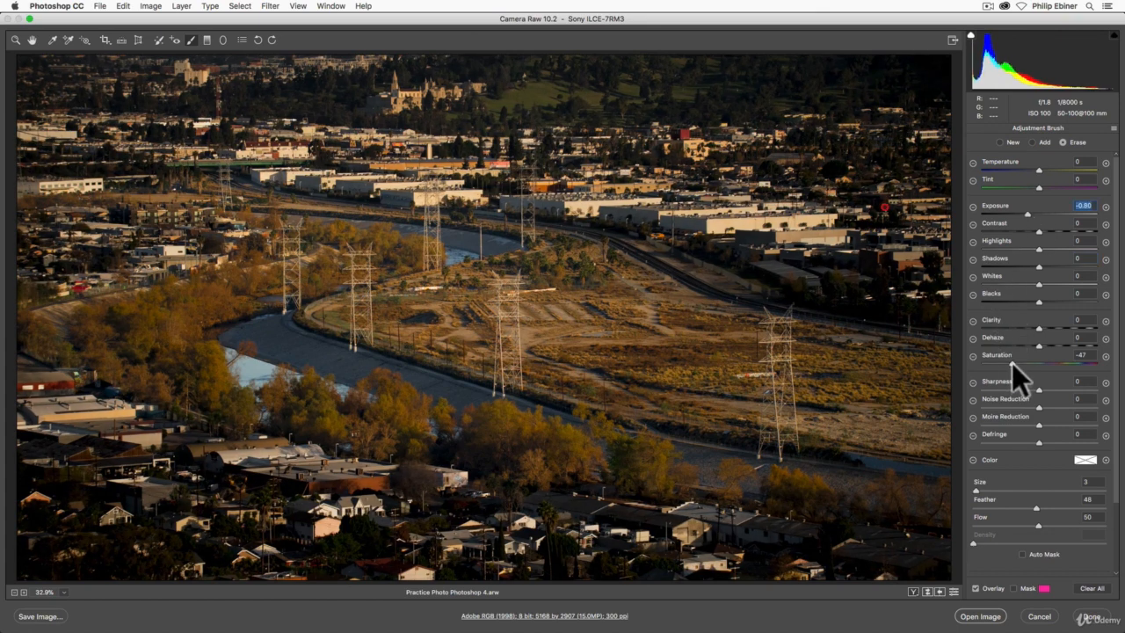
{"action": "left_click_drag", "start_coordinate": [1011, 362], "coordinate": [1009, 361]}
{"action": "left_click", "coordinate": [1006, 362]}
Try blurring the masked surroundings with sharpness at -100, and reset it to 0.
{"action": "left_click_drag", "start_coordinate": [1038, 388], "coordinate": [978, 393]}
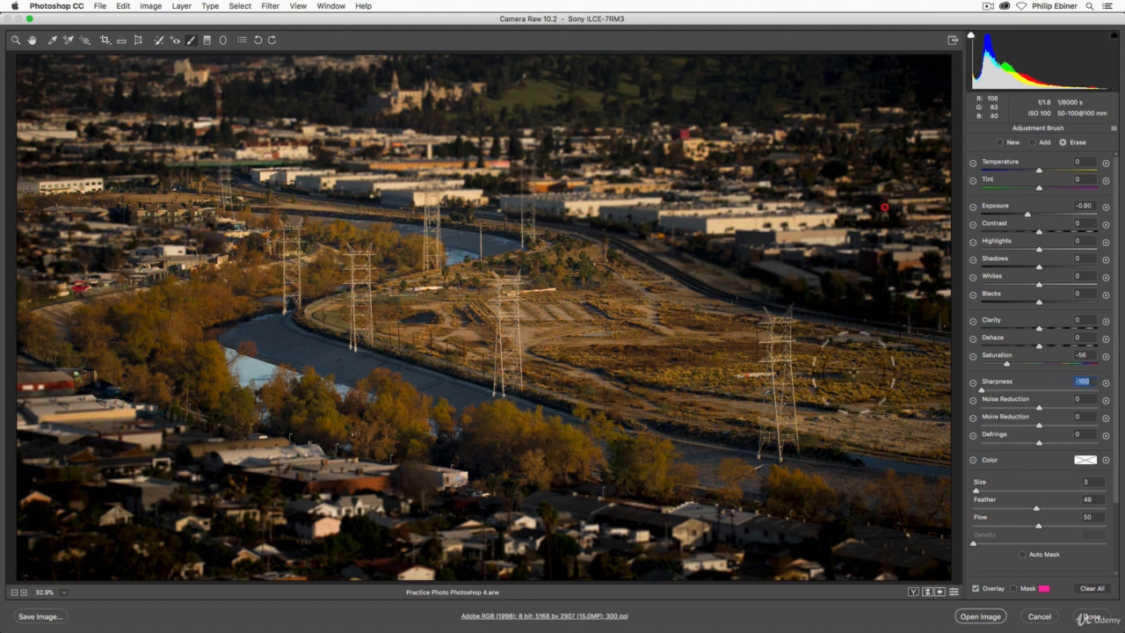
{"action": "double_click", "coordinate": [983, 389]}
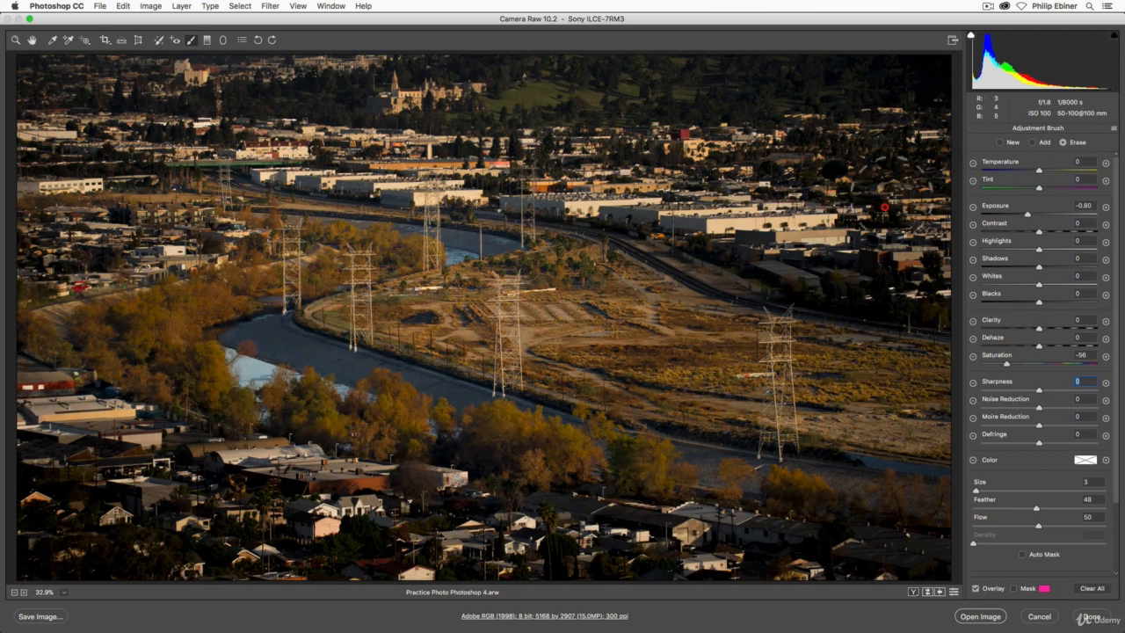
Switch the brush to adding, undo a trial stroke over the open field, and reduce the brush size to 8.
{"action": "left_click", "coordinate": [1032, 141]}
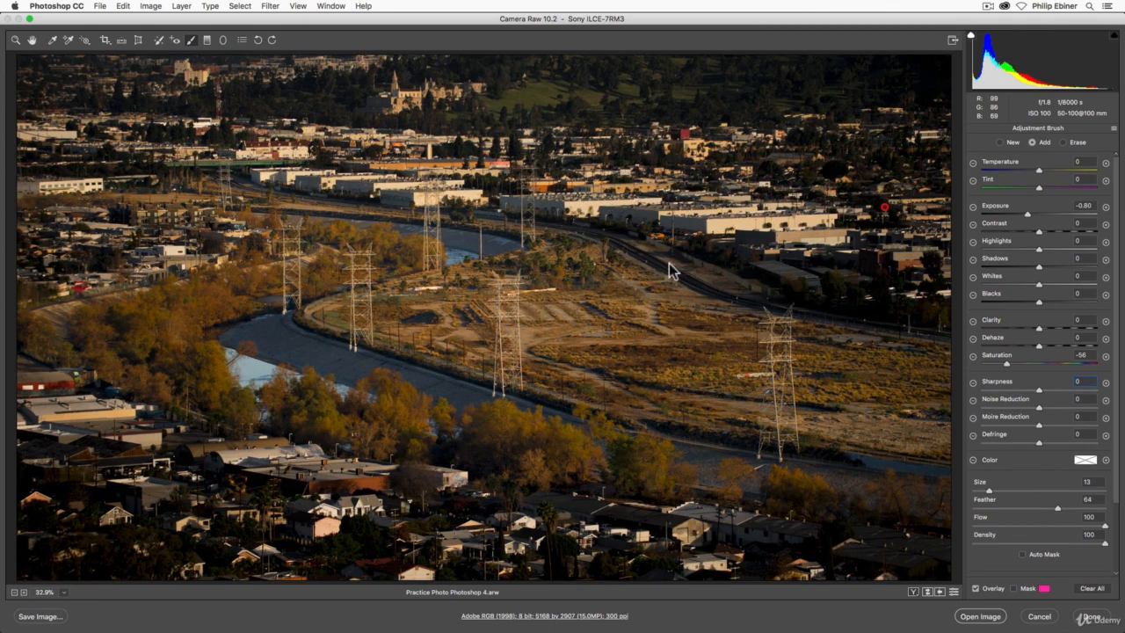
{"action": "mouse_move", "coordinate": [391, 314]}
{"action": "left_mouse_down"}
{"action": "mouse_move", "coordinate": [1007, 379]}
{"action": "mouse_move", "coordinate": [388, 312]}
{"action": "left_mouse_up"}
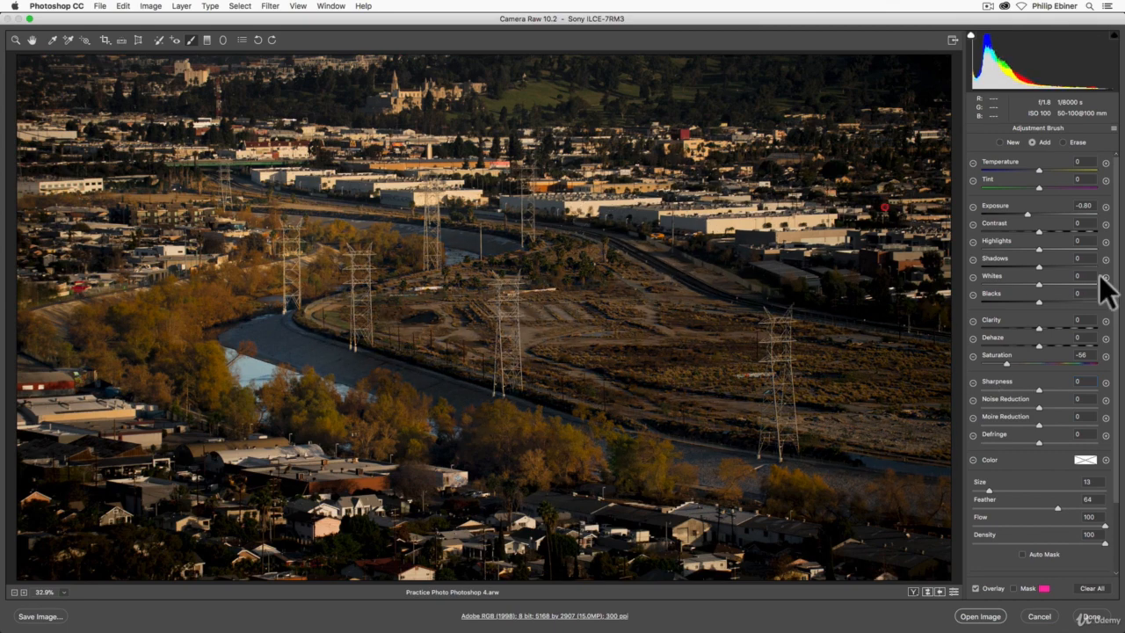
{"action": "key", "text": "super+z"}
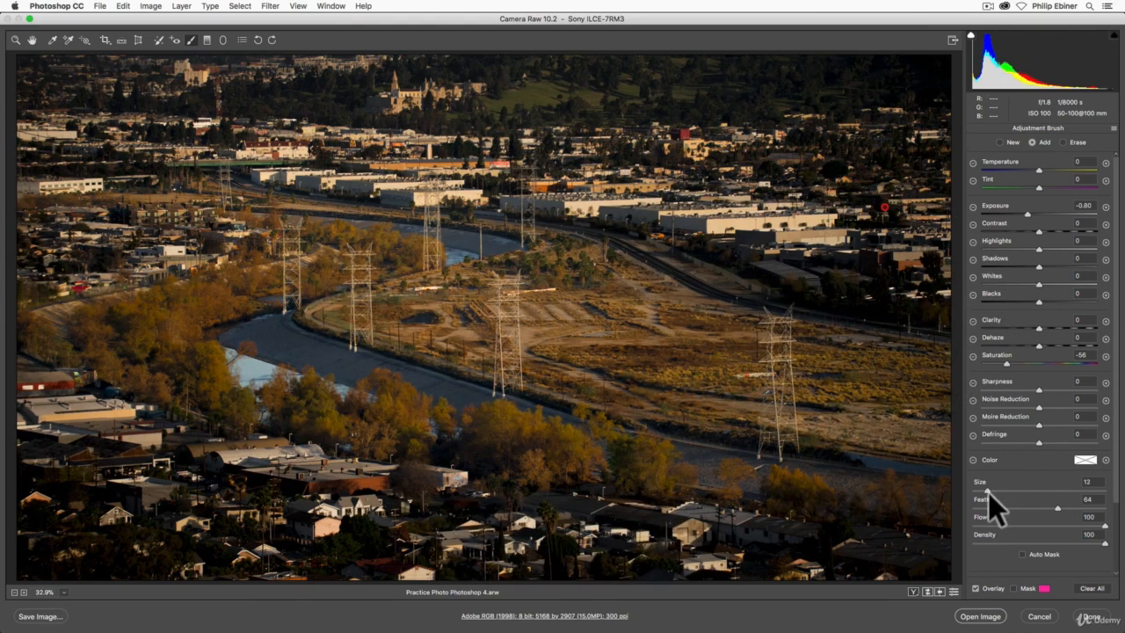
{"action": "left_click_drag", "start_coordinate": [985, 489], "coordinate": [981, 490]}
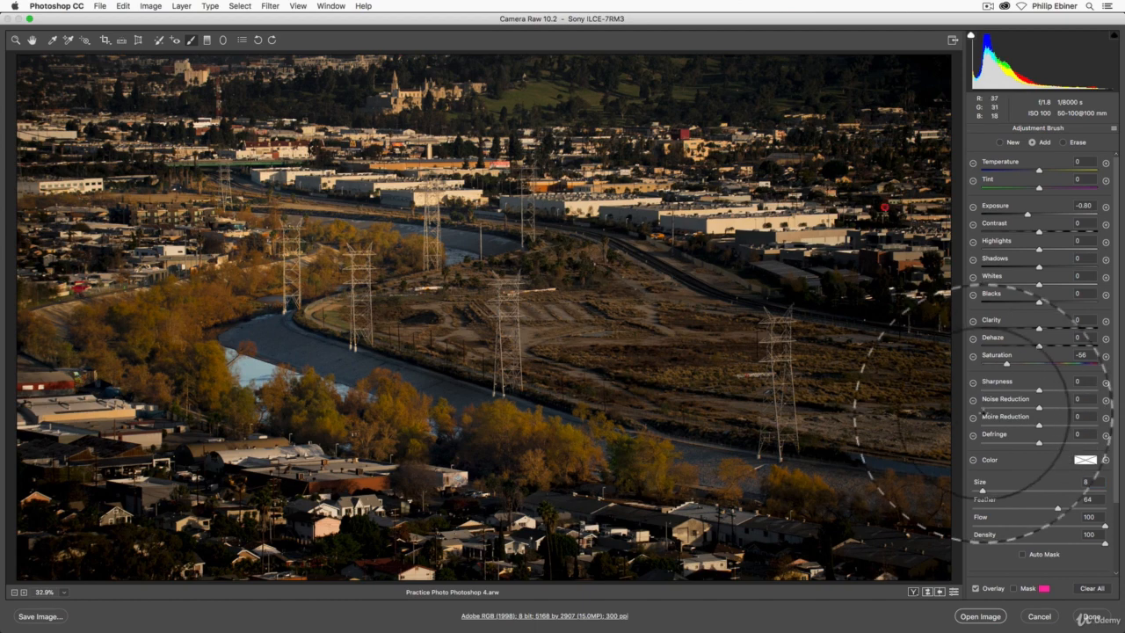
Compare the open field with and without the full-strength brush stroke by undoing and redoing it, leaving the stroke undone.
{"action": "key", "text": "super+z"}
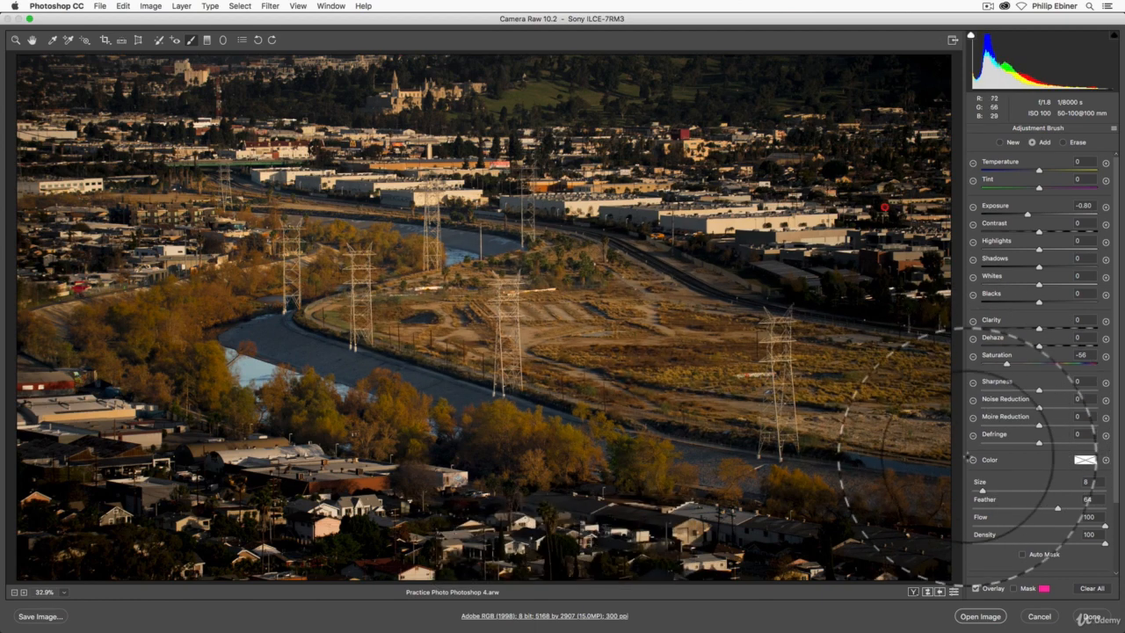
{"action": "key", "text": "super+z"}
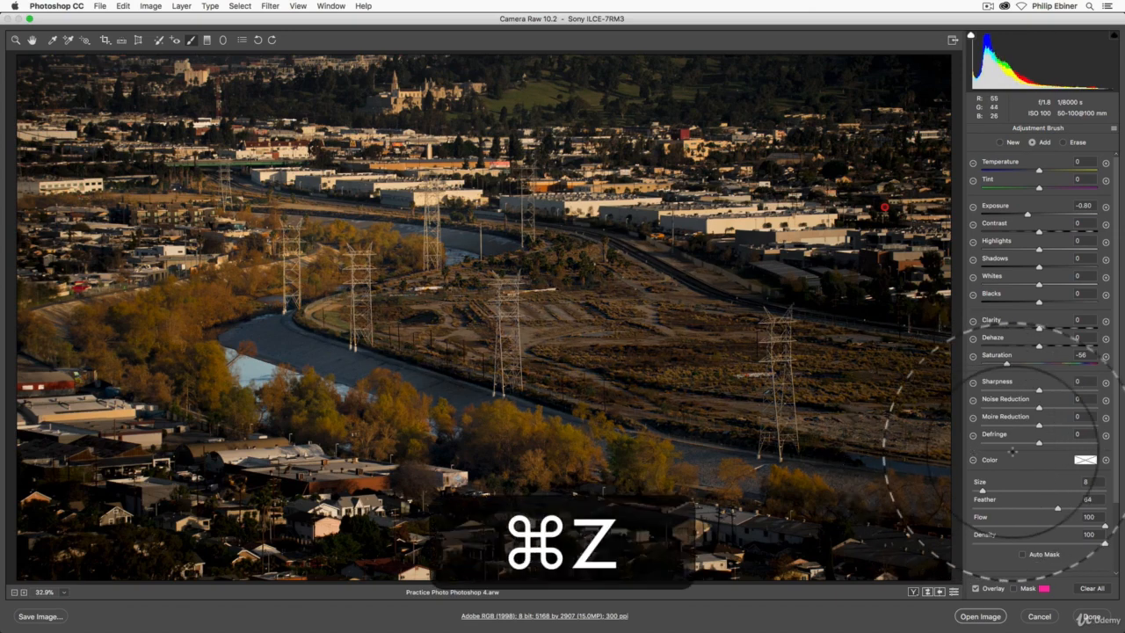
{"action": "key", "text": "super+z"}
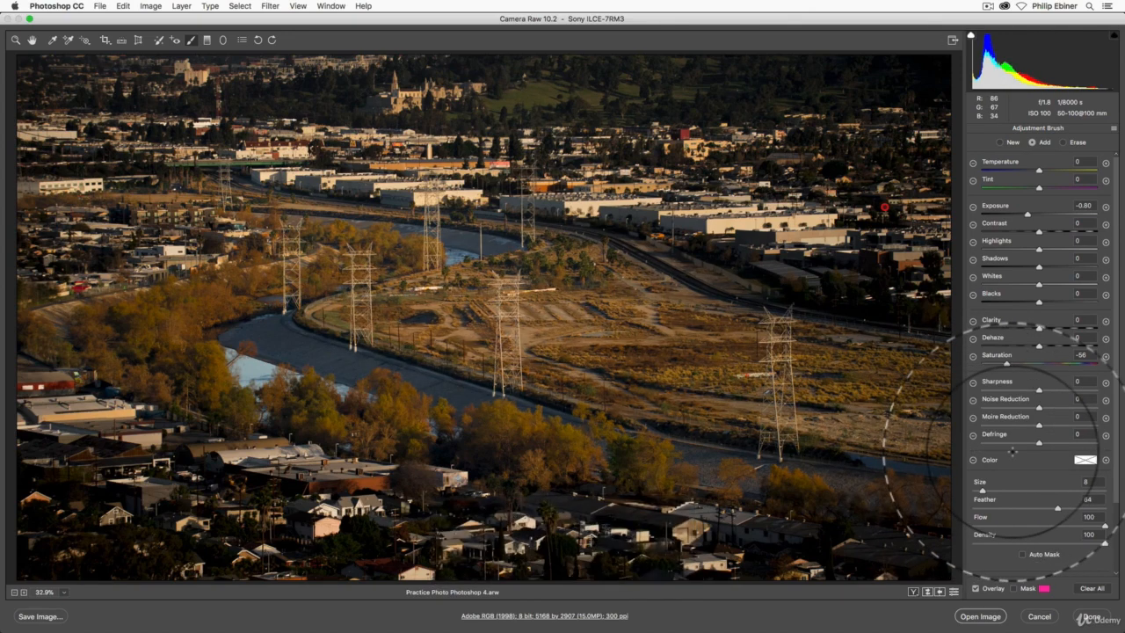
{"action": "key", "text": "super+z"}
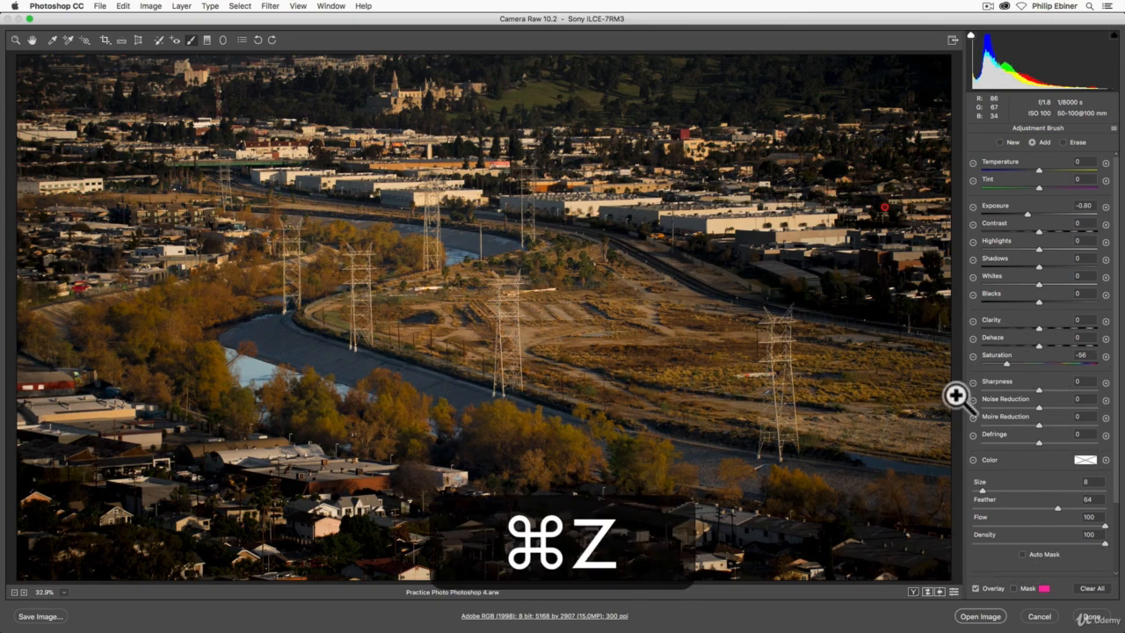
{"action": "key", "text": "super+z"}
{"action": "key", "text": "super+z"}
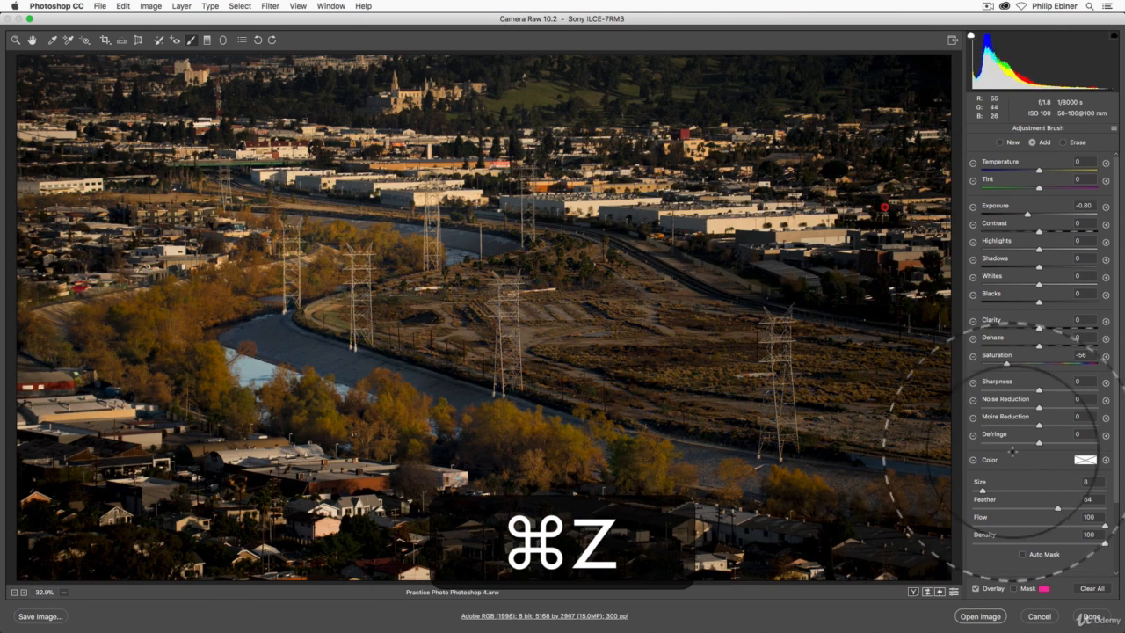
{"action": "key", "text": "super+z"}
{"action": "key", "text": "super+z"}
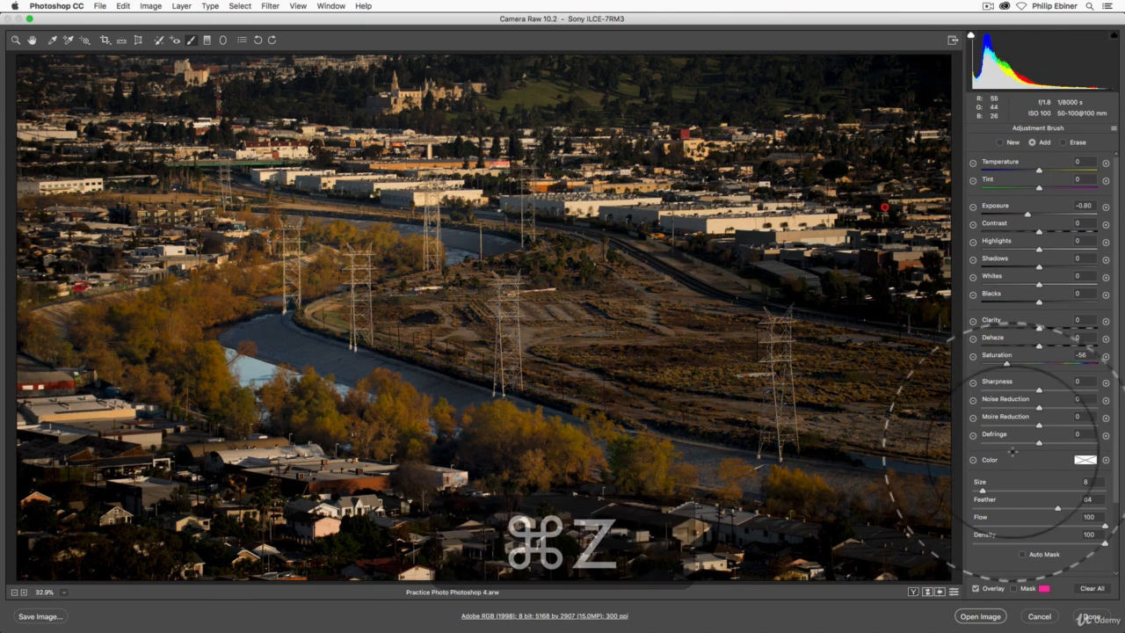
{"action": "key", "text": "super+z"}
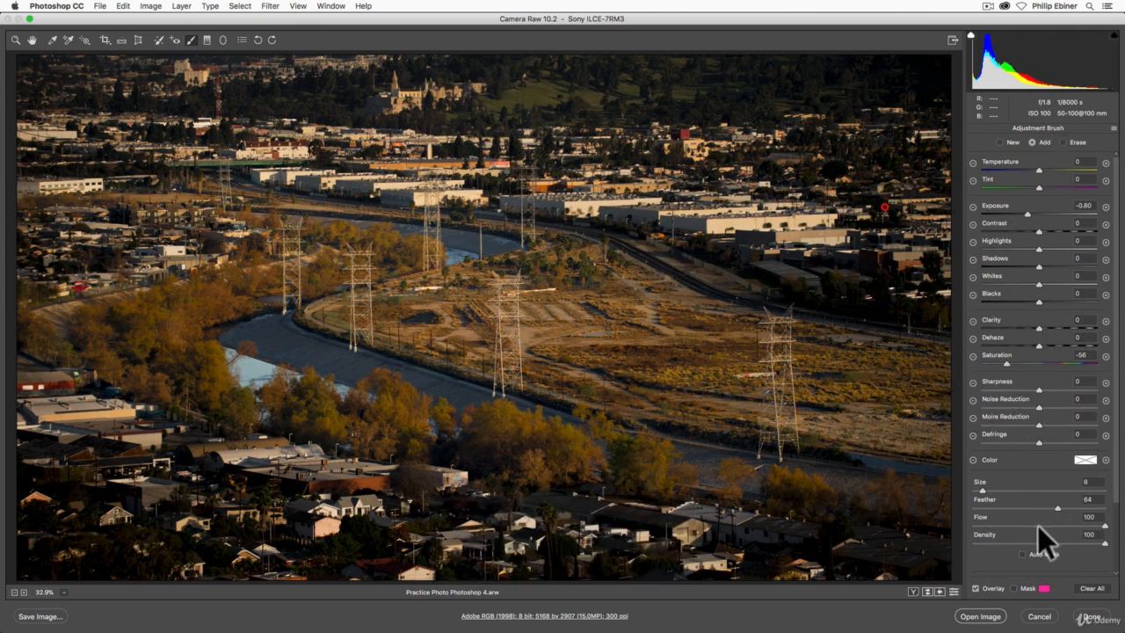
Brush the darkening over the open field with flow 30 and density 44, checking its coverage with the mask overlay.
{"action": "left_click", "coordinate": [1013, 525]}
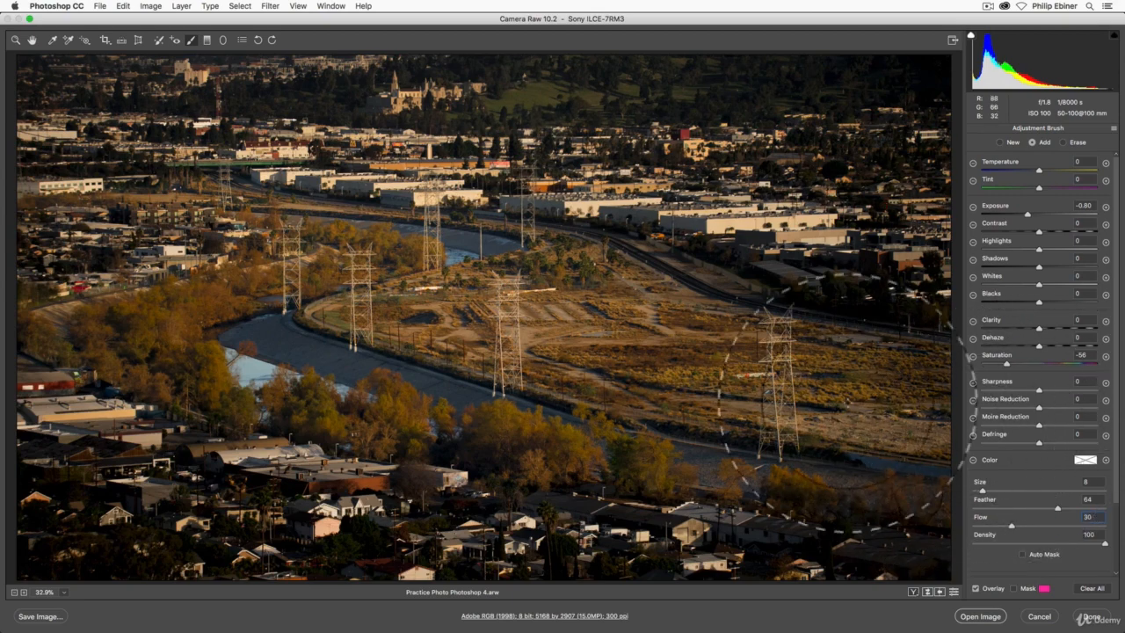
{"action": "key", "text": "super+z"}
{"action": "left_click_drag", "start_coordinate": [1082, 543], "coordinate": [1031, 542]}
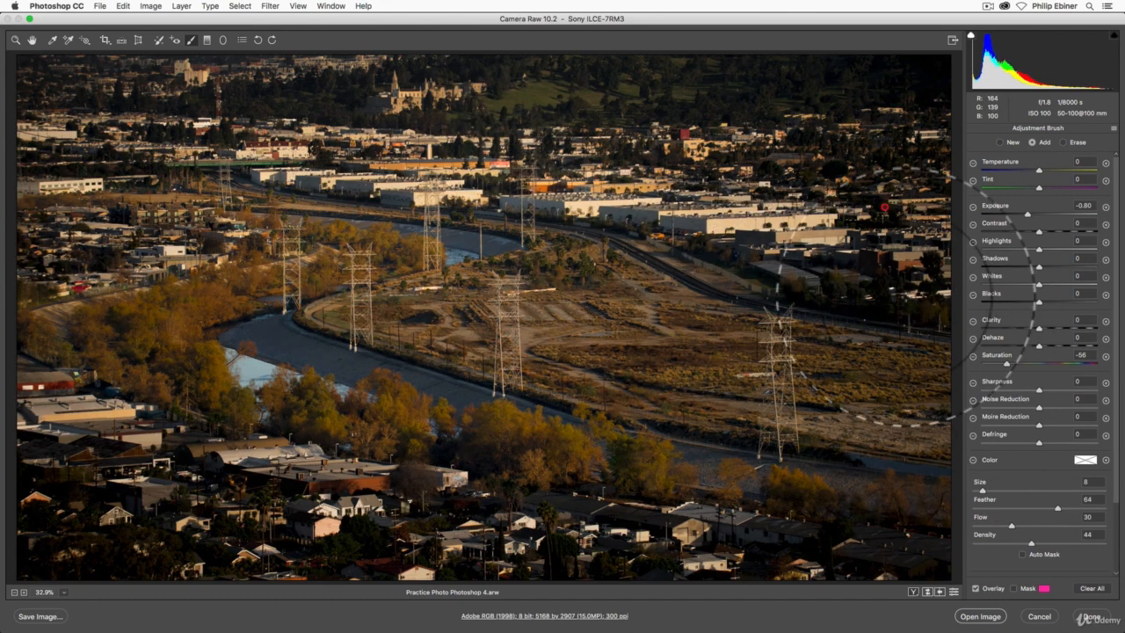
{"action": "left_click", "coordinate": [1013, 588]}
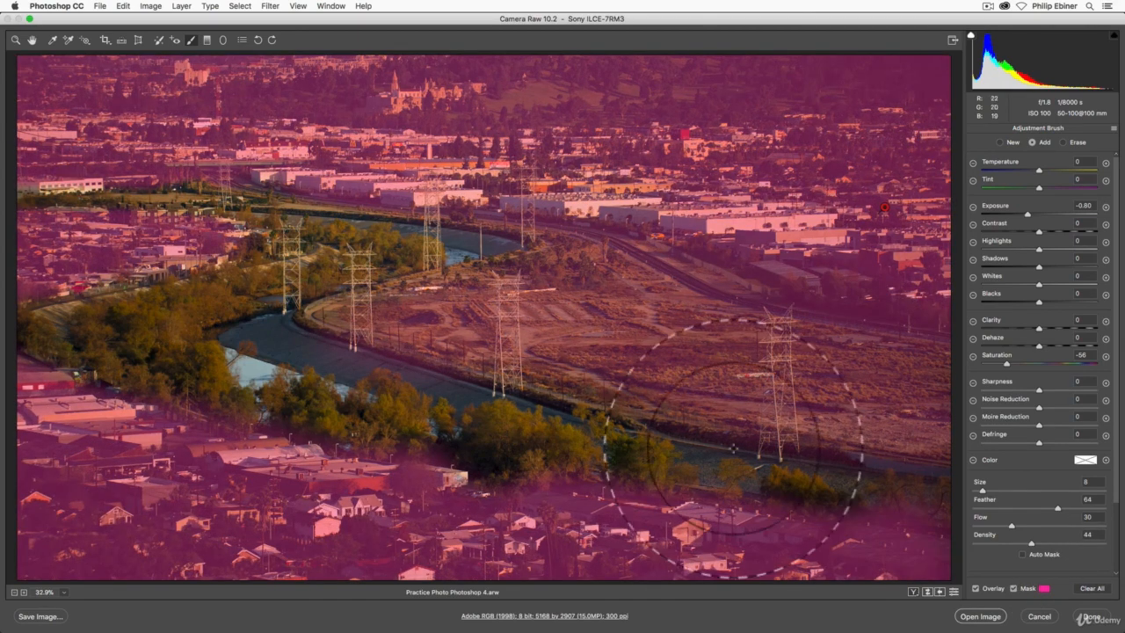
{"action": "left_click", "coordinate": [1014, 588]}
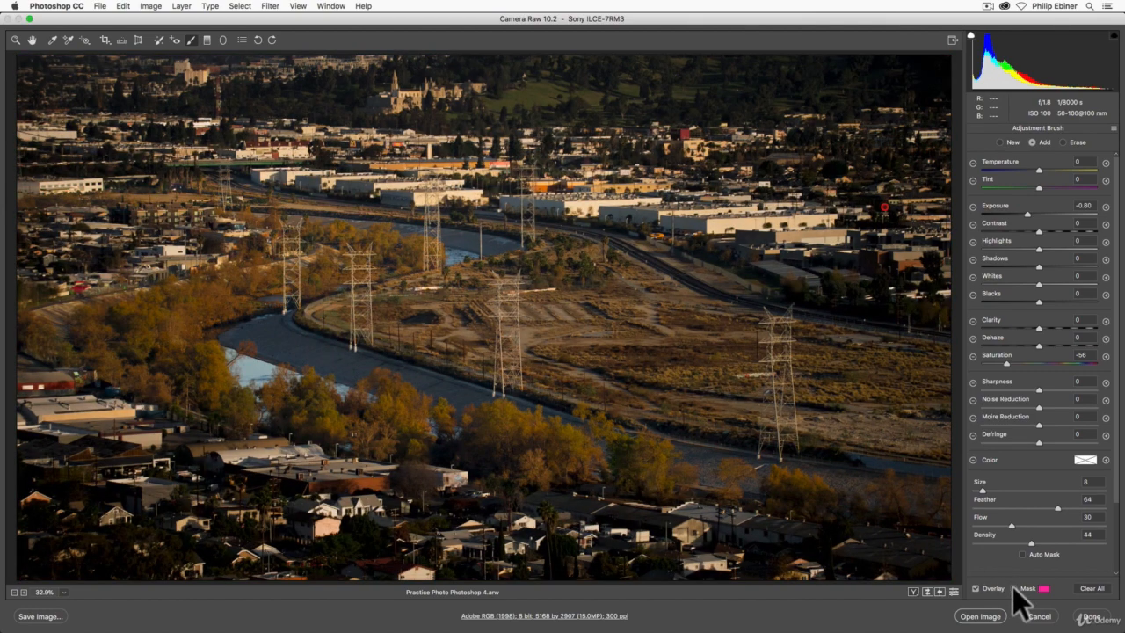
Rotate the photo counterclockwise in 90° turns through a full circle back to upright.
{"action": "left_click", "coordinate": [260, 40]}
{"action": "left_click", "coordinate": [260, 41]}
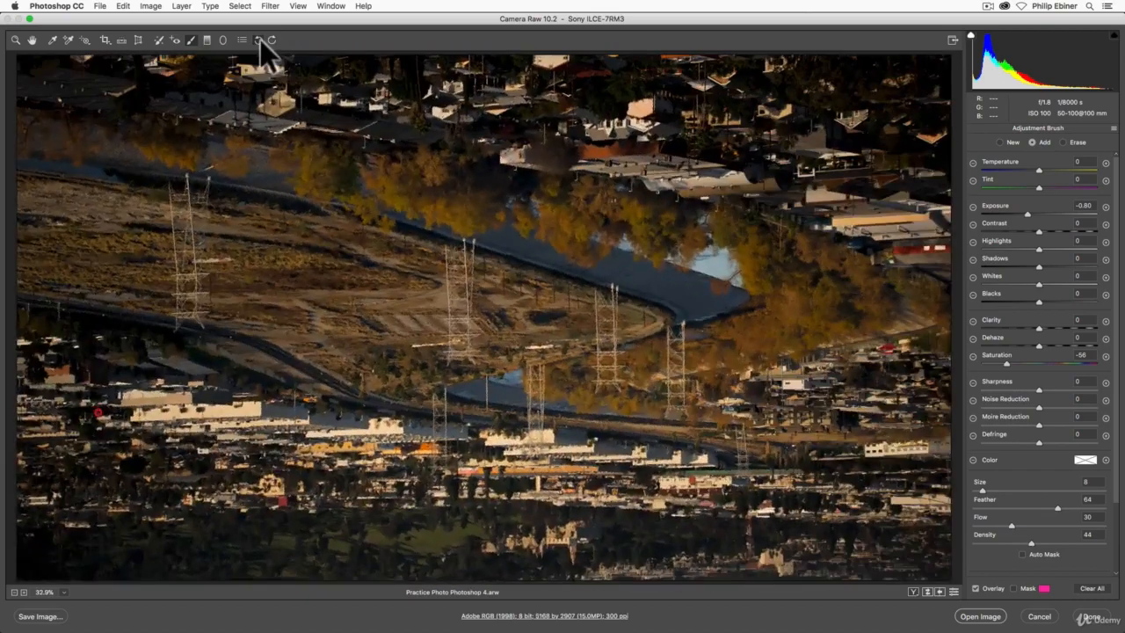
{"action": "left_click", "coordinate": [260, 40]}
{"action": "left_click", "coordinate": [260, 41]}
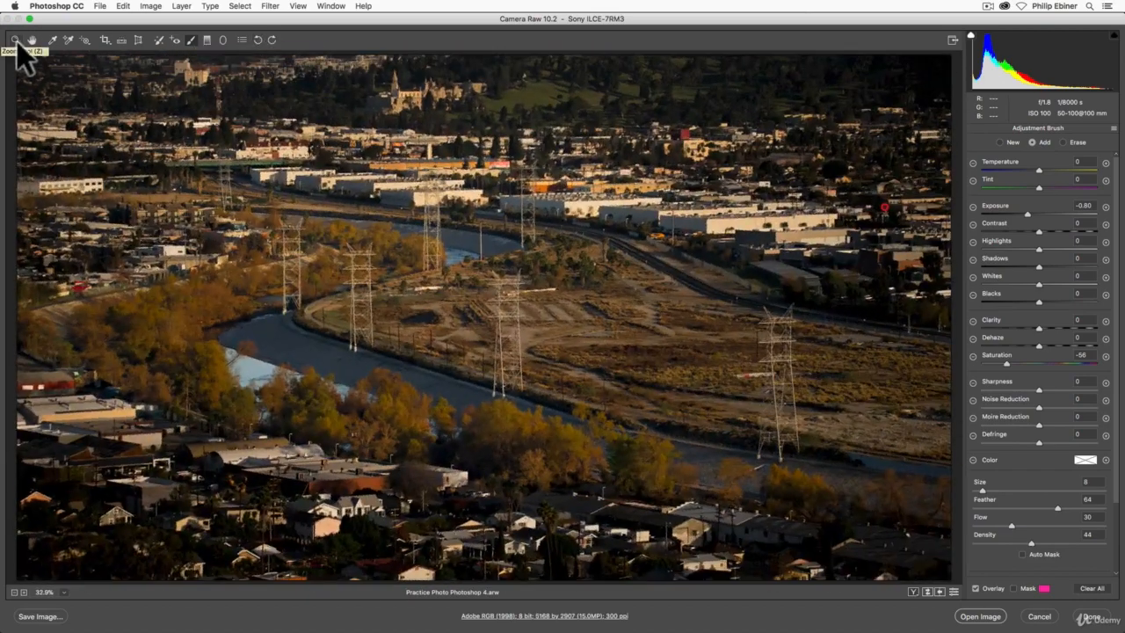
Leave the Adjustment Brush and open the tone curve settings.
{"action": "left_click", "coordinate": [16, 41]}
{"action": "left_click", "coordinate": [985, 130]}
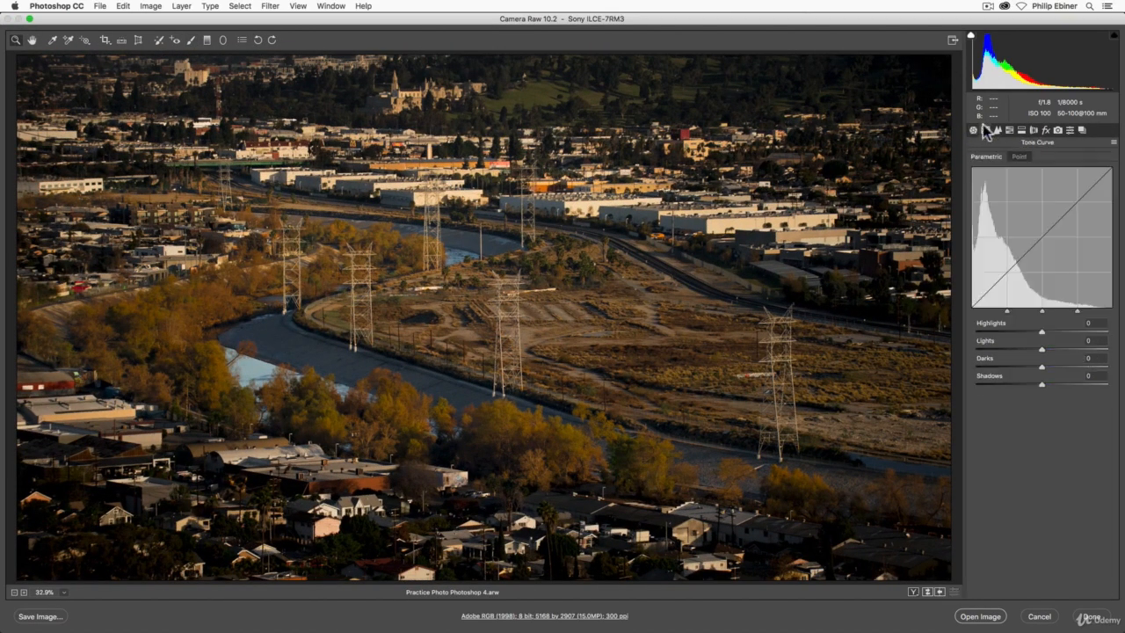
Try darkening the shadows with a point on the RGB point curve at input 72, output 58, and undo it.
{"action": "left_click", "coordinate": [1018, 156]}
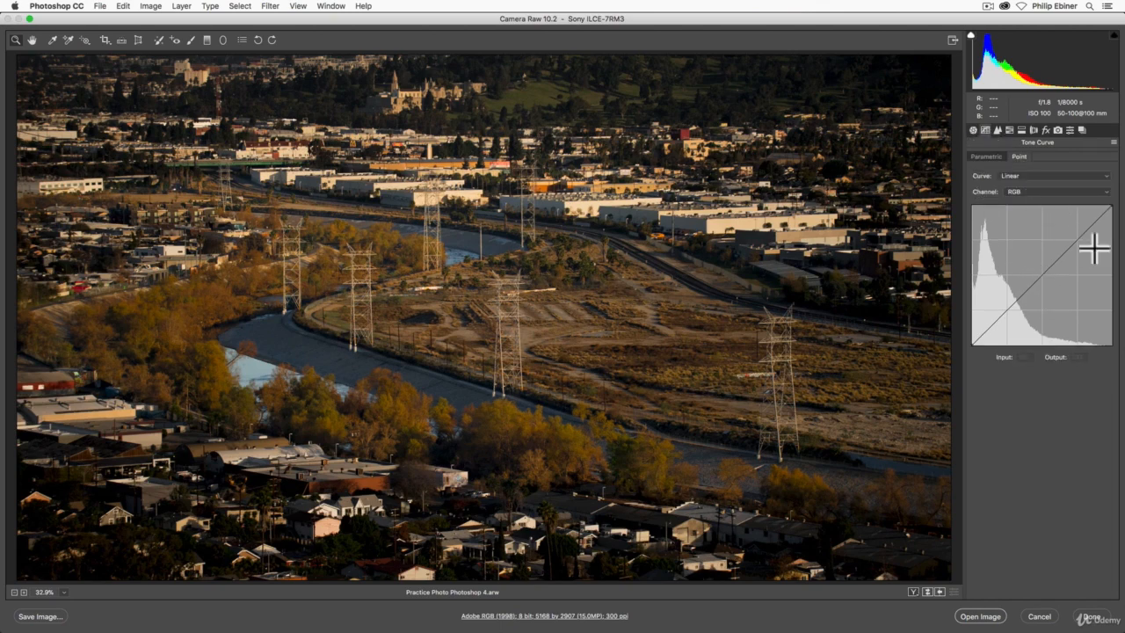
{"action": "left_click", "coordinate": [1013, 310]}
{"action": "mouse_move", "coordinate": [1014, 311]}
{"action": "left_mouse_down"}
{"action": "mouse_move", "coordinate": [996, 301]}
{"action": "mouse_move", "coordinate": [1012, 313]}
{"action": "left_mouse_up"}
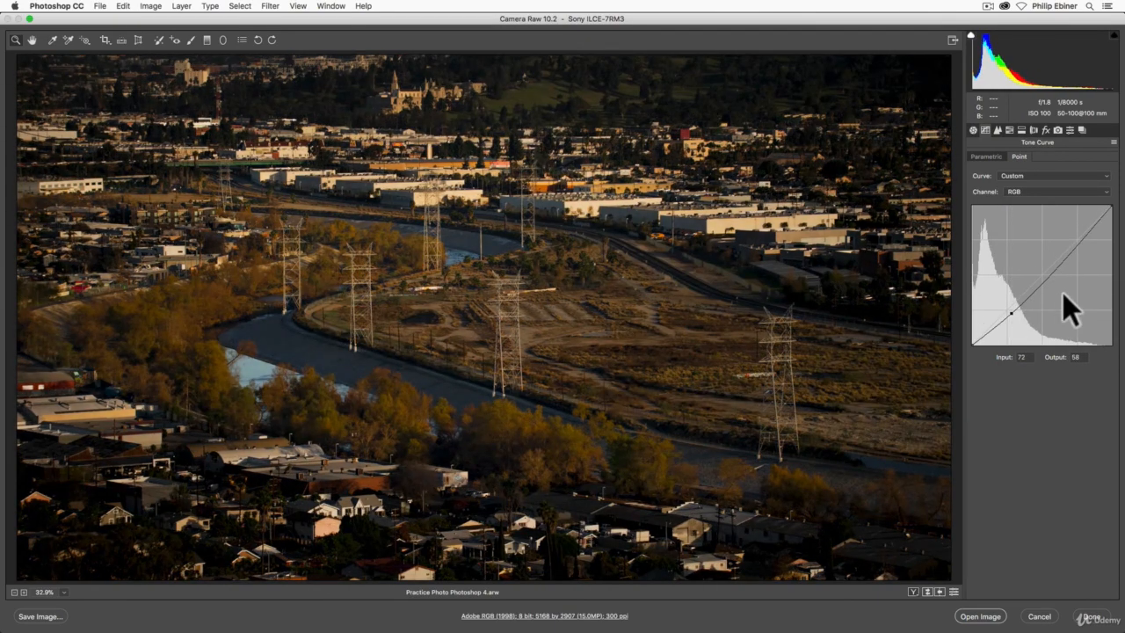
{"action": "key", "text": "super+z"}
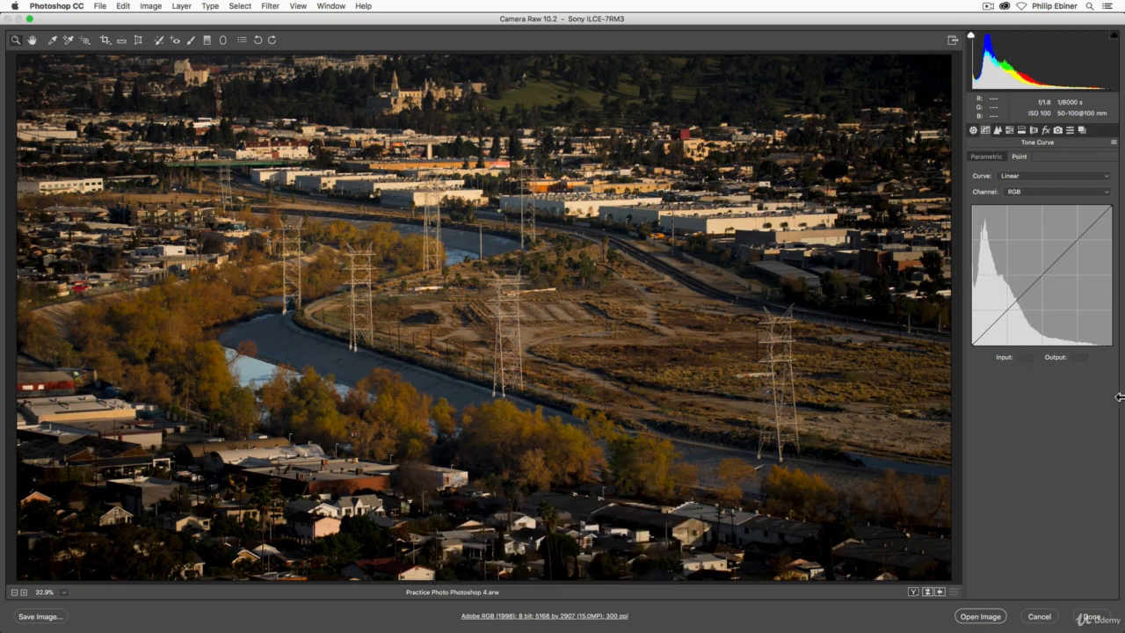
Compare the photo through the before/after views and set Blacks to -37 in the basic adjustments.
{"action": "left_click", "coordinate": [973, 131]}
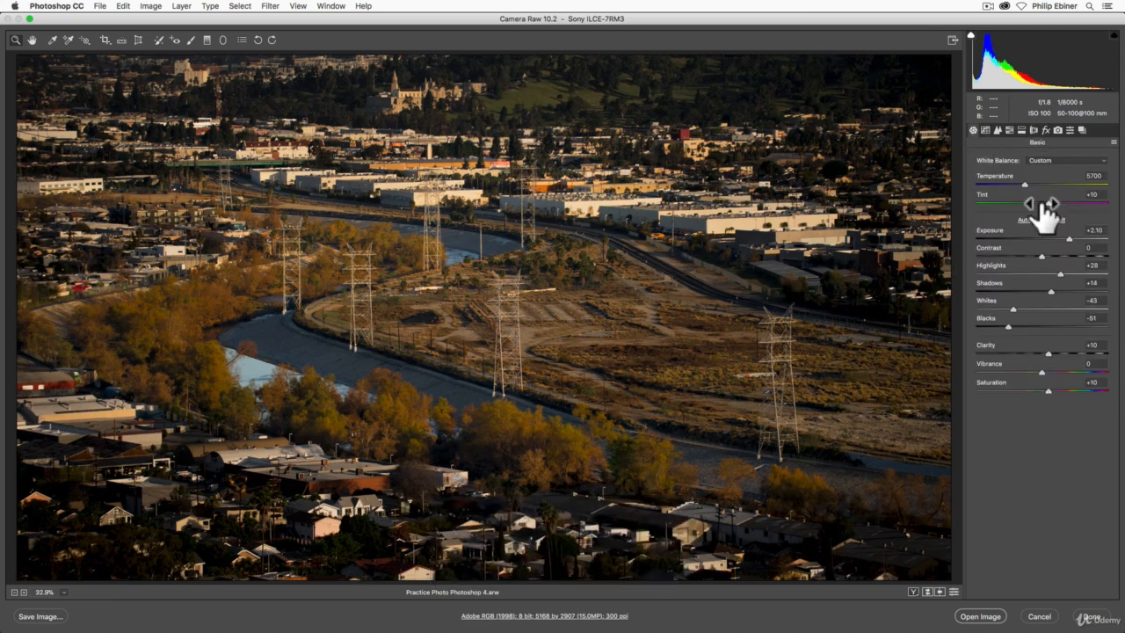
{"action": "key", "text": "q"}
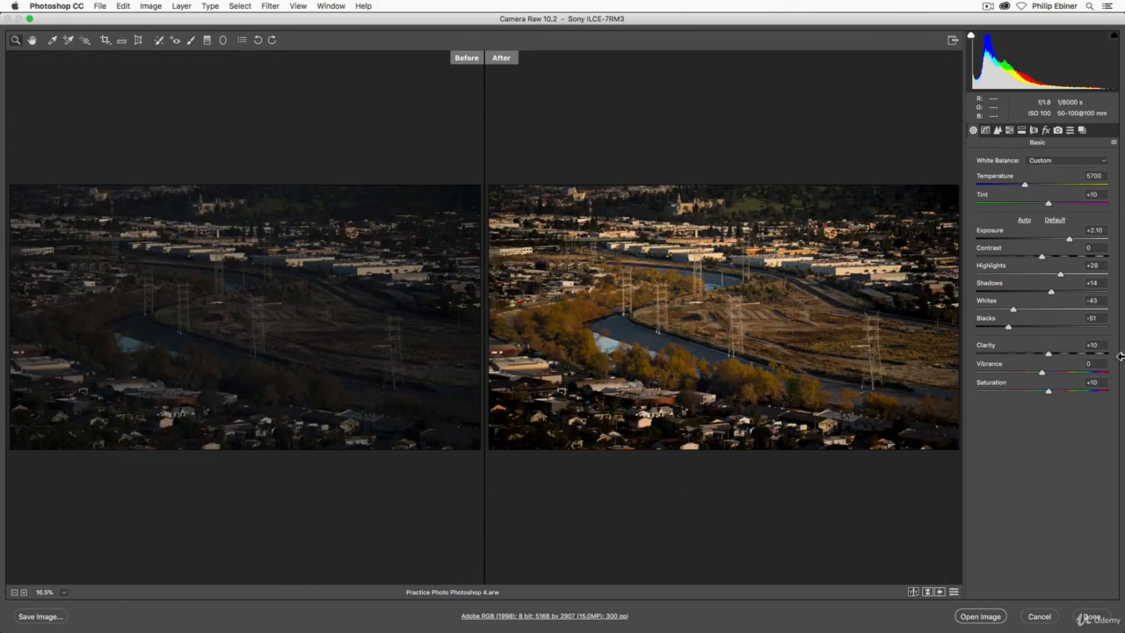
{"action": "key", "text": "q"}
{"action": "key", "text": "q"}
{"action": "key", "text": "q"}
{"action": "key", "text": "q"}
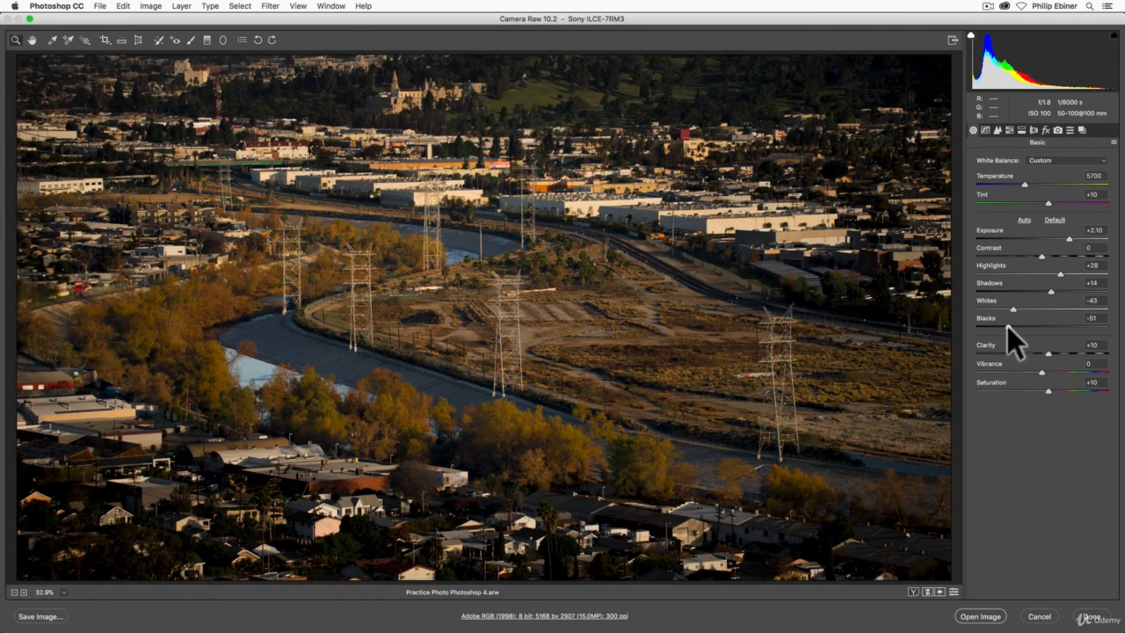
{"action": "mouse_move", "coordinate": [1007, 325]}
{"action": "left_mouse_down"}
{"action": "mouse_move", "coordinate": [1027, 328]}
{"action": "mouse_move", "coordinate": [999, 325]}
{"action": "mouse_move", "coordinate": [1018, 325]}
{"action": "left_mouse_up"}
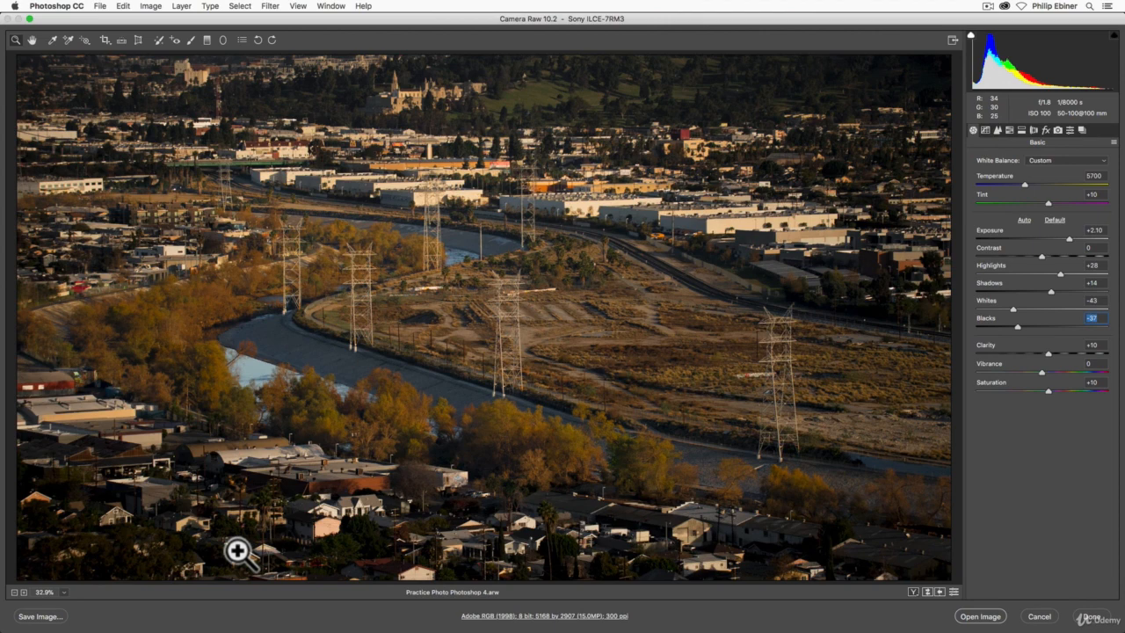
Save the photo as the JPEG PhotoshopPractice1.jpg in the Edits folder, without removing location info and without resizing.
{"action": "left_click", "coordinate": [41, 616]}
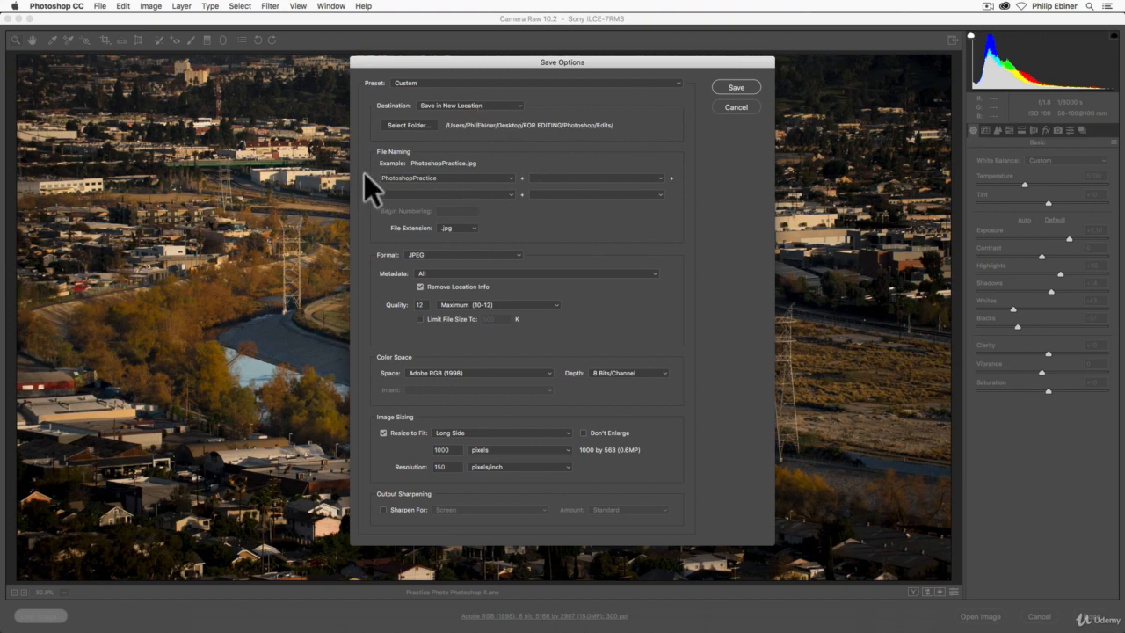
{"action": "left_click", "coordinate": [554, 177]}
{"action": "type", "text": "1"}
{"action": "left_click", "coordinate": [382, 432]}
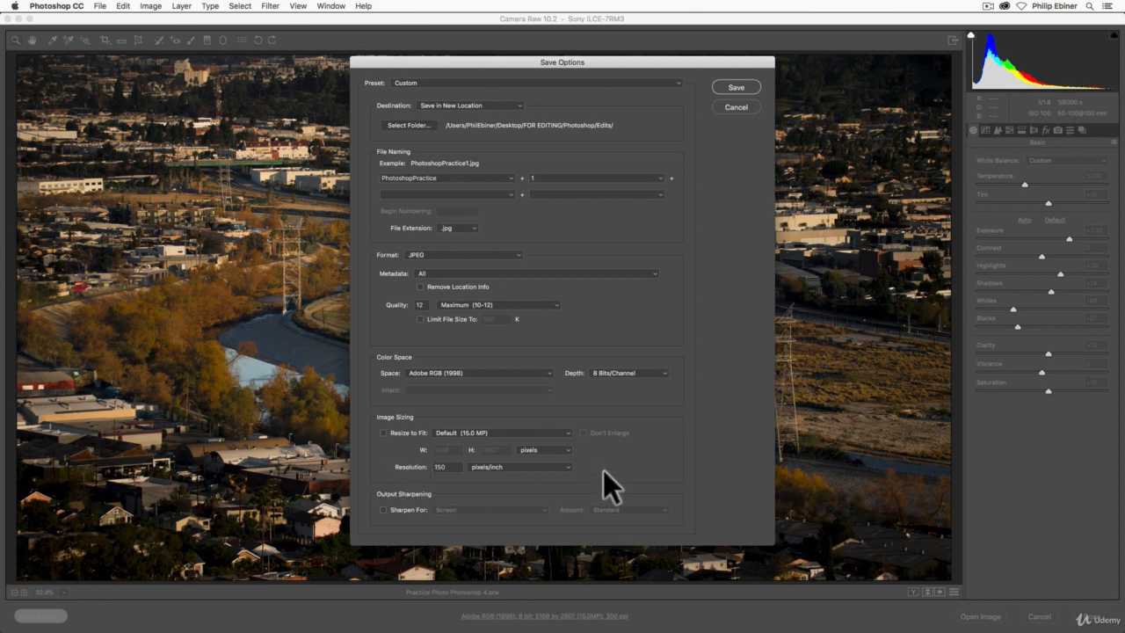
{"action": "left_click", "coordinate": [754, 87]}
Switch to Finder, preview the exported PhotoshopPractice1.jpg in the Edits folder, and return to Camera Raw.
{"action": "key", "text": "super+Tab"}
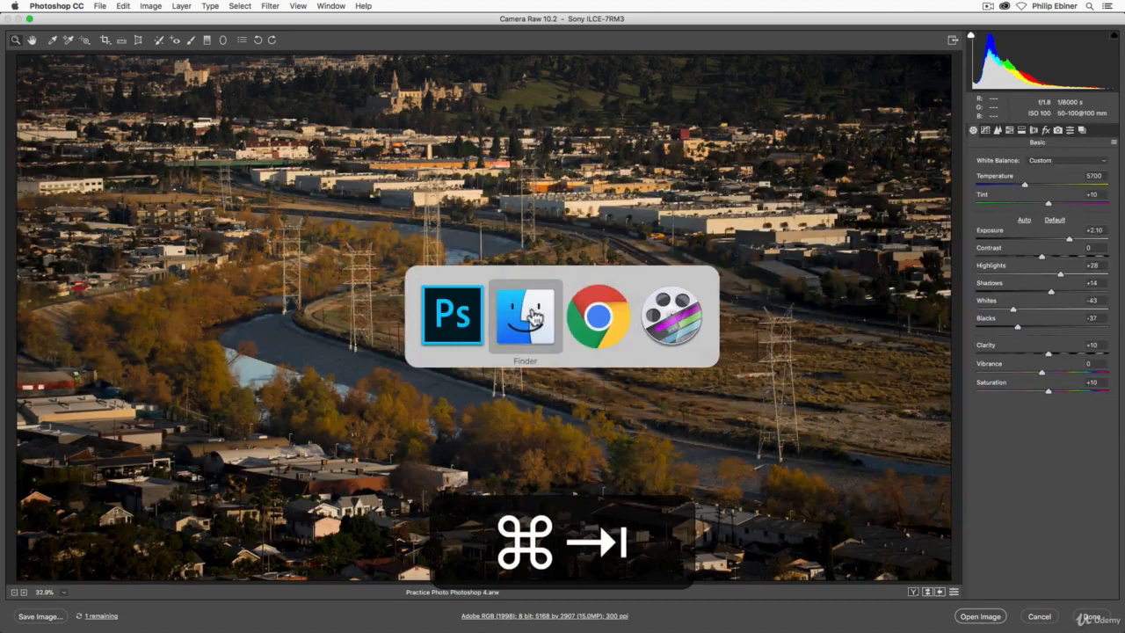
{"action": "left_click", "coordinate": [559, 301]}
{"action": "left_click", "coordinate": [684, 227]}
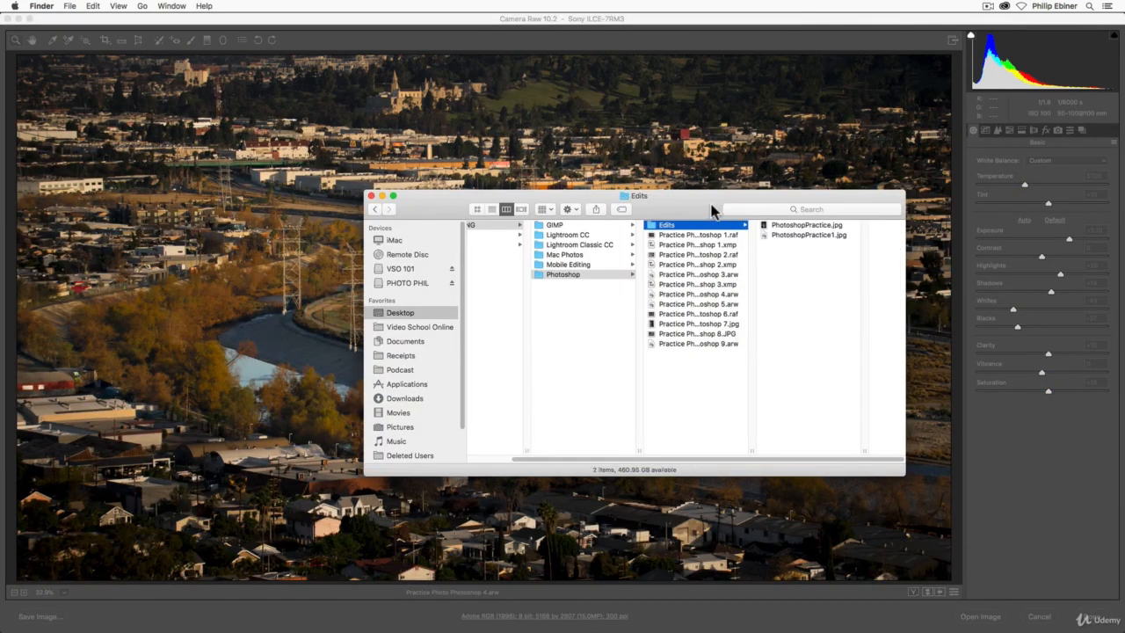
{"action": "left_click_drag", "start_coordinate": [710, 210], "coordinate": [561, 185]}
{"action": "left_click", "coordinate": [658, 208]}
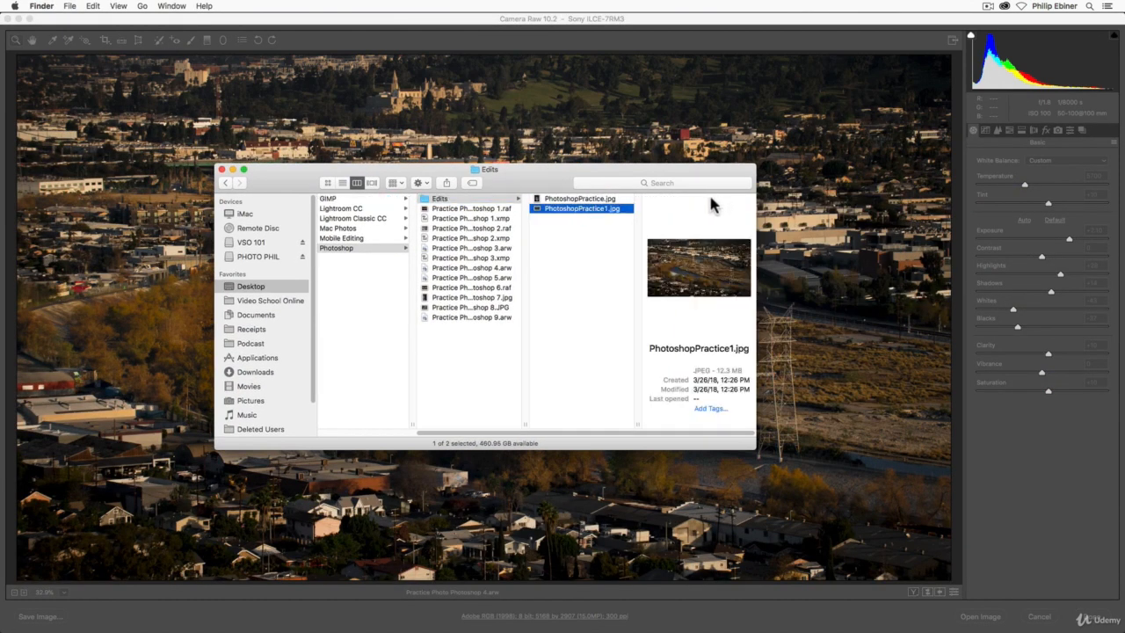
{"action": "key", "text": "space"}
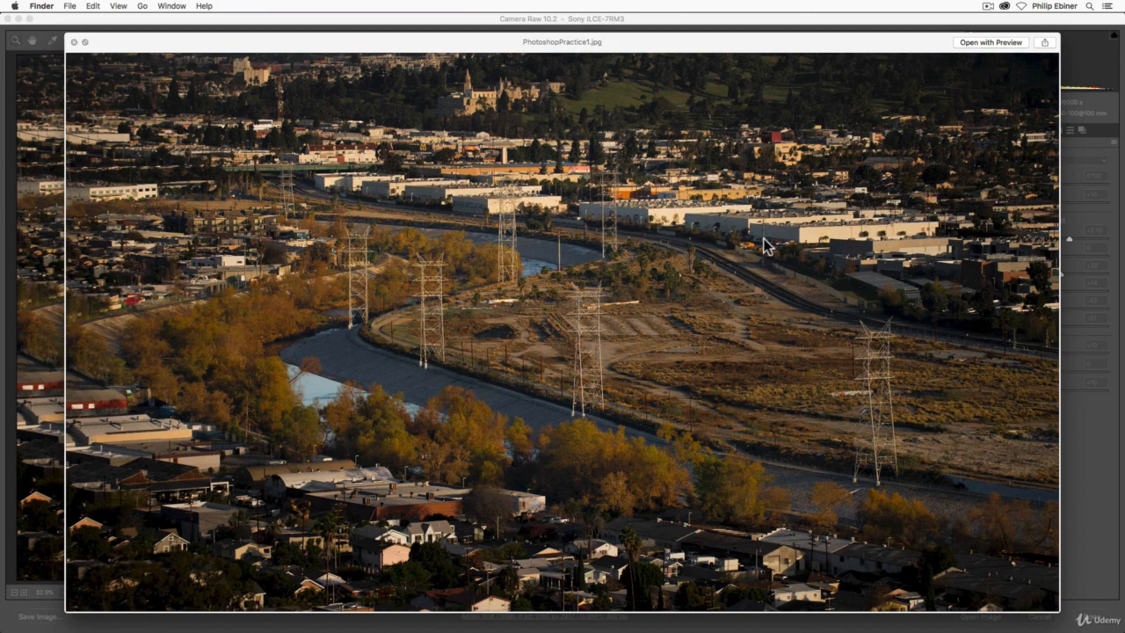
{"action": "key", "text": "space"}
{"action": "left_click", "coordinate": [143, 208]}
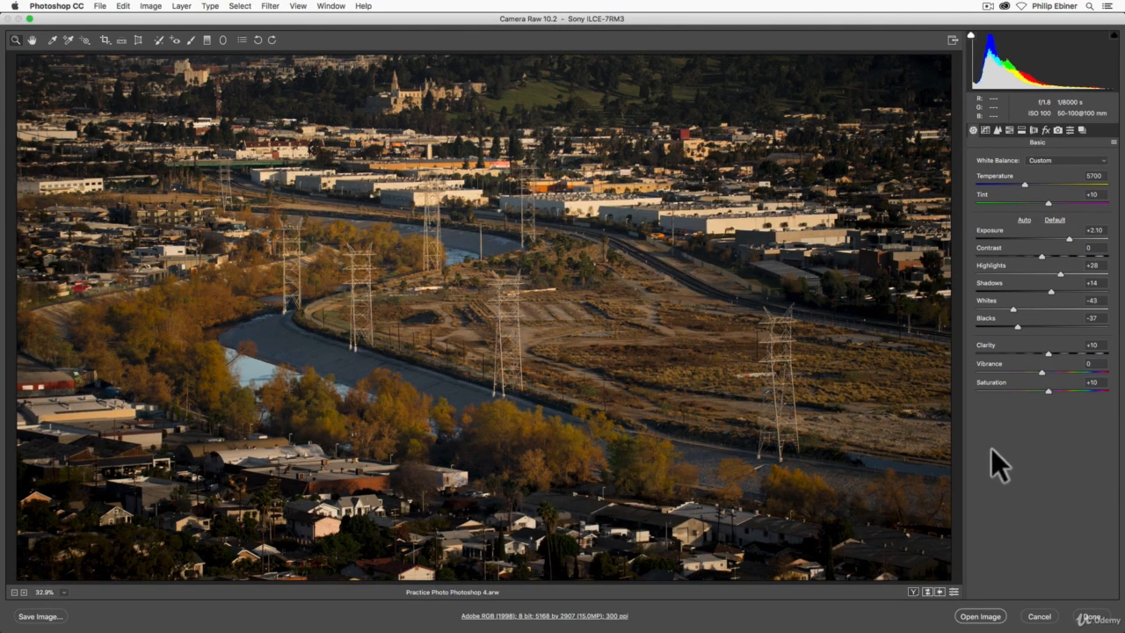
Cycle through the before/after layouts to compare the finished edit with the original, ending on the side-by-side view.
{"action": "left_click", "coordinate": [913, 593]}
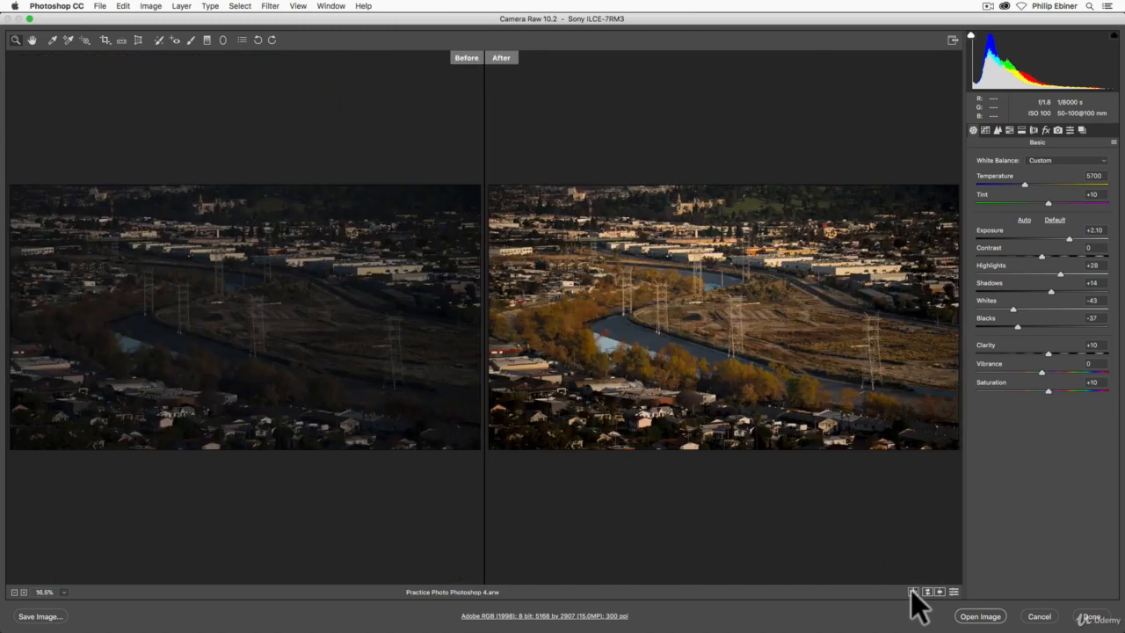
{"action": "left_click", "coordinate": [912, 592]}
{"action": "left_click", "coordinate": [912, 592]}
{"action": "left_click", "coordinate": [912, 592]}
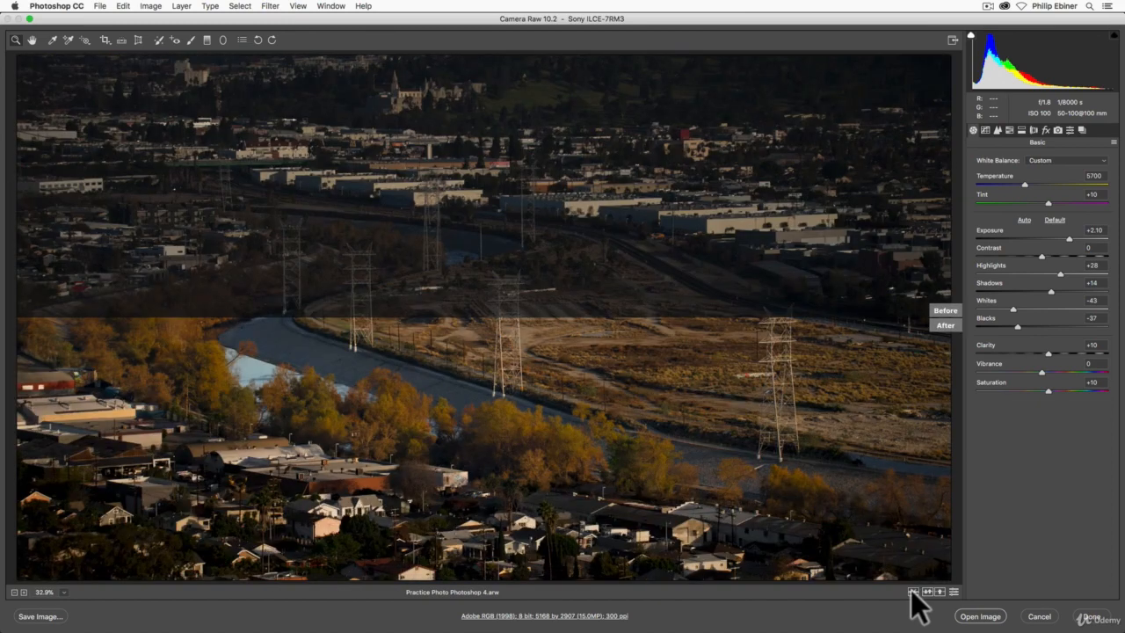
{"action": "left_click", "coordinate": [912, 592]}
{"action": "left_click", "coordinate": [912, 592]}
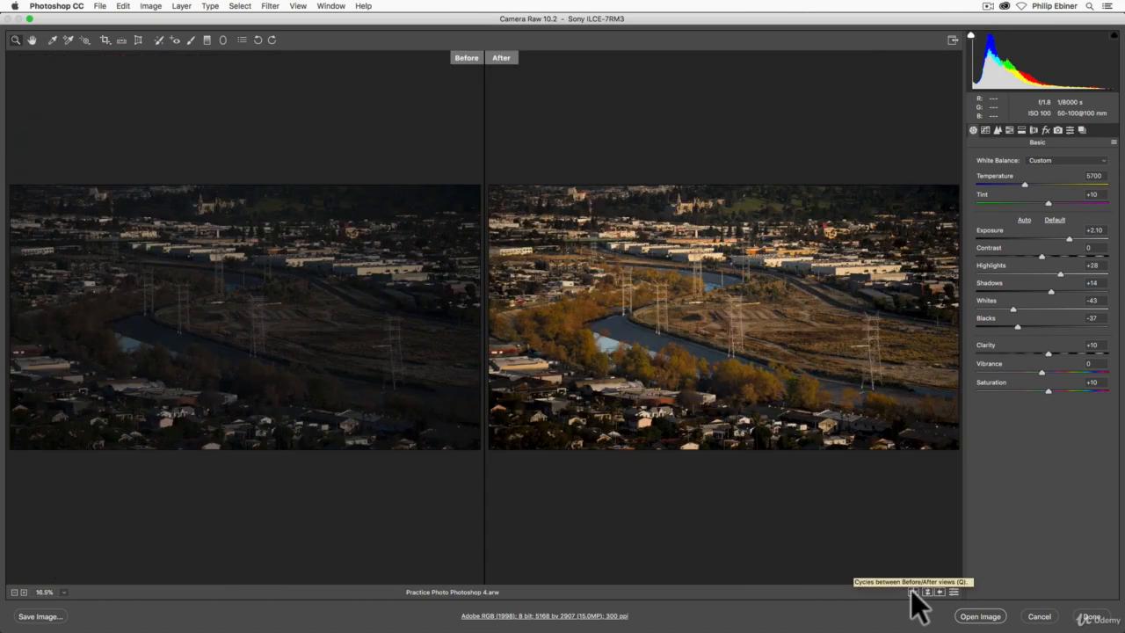